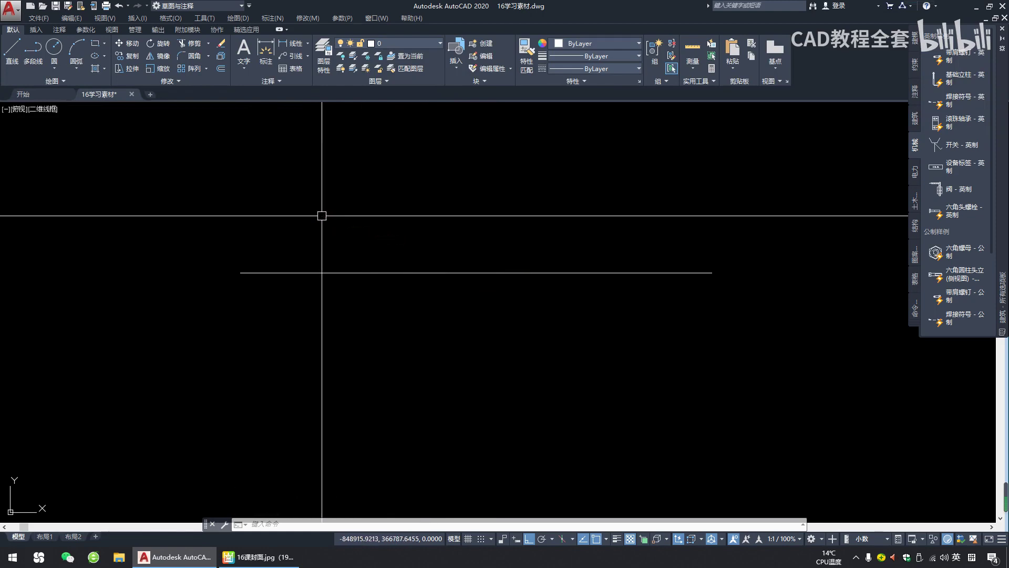
- Erase the horizontal line from the drawing area
key(Escape)
key(Escape)
key(Escape)
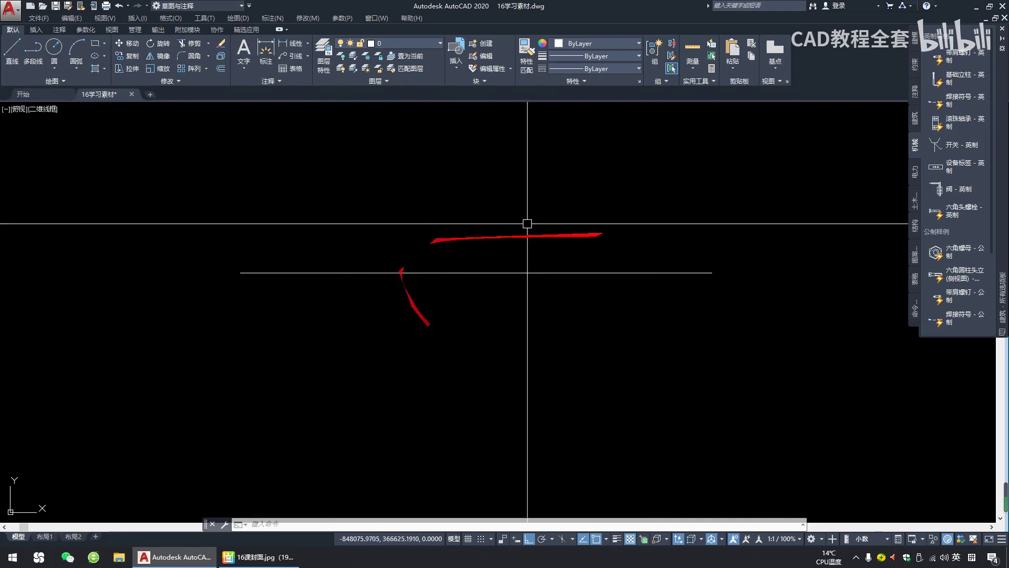
click(610, 329)
click(498, 176)
text(e)
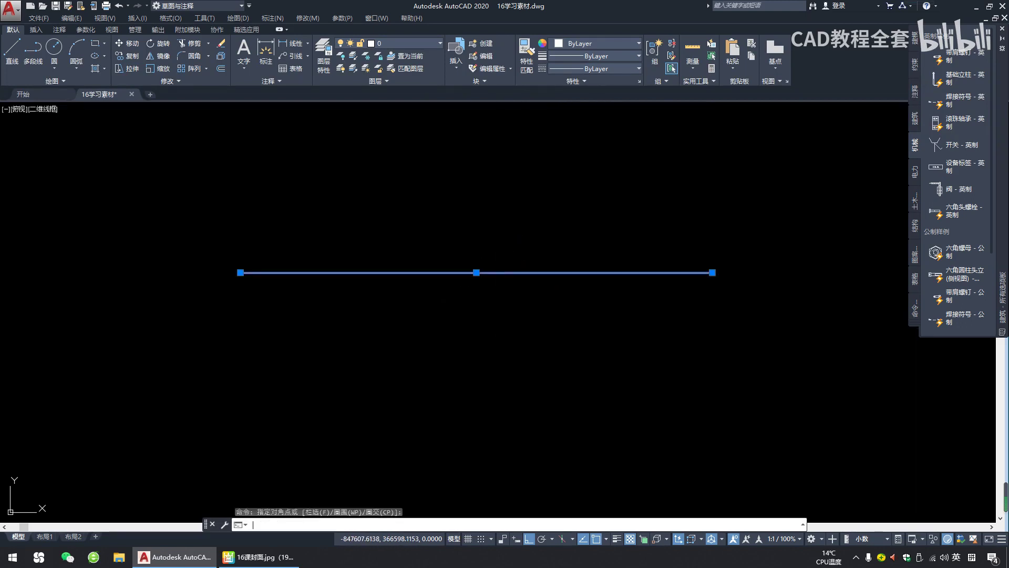
key(Return)
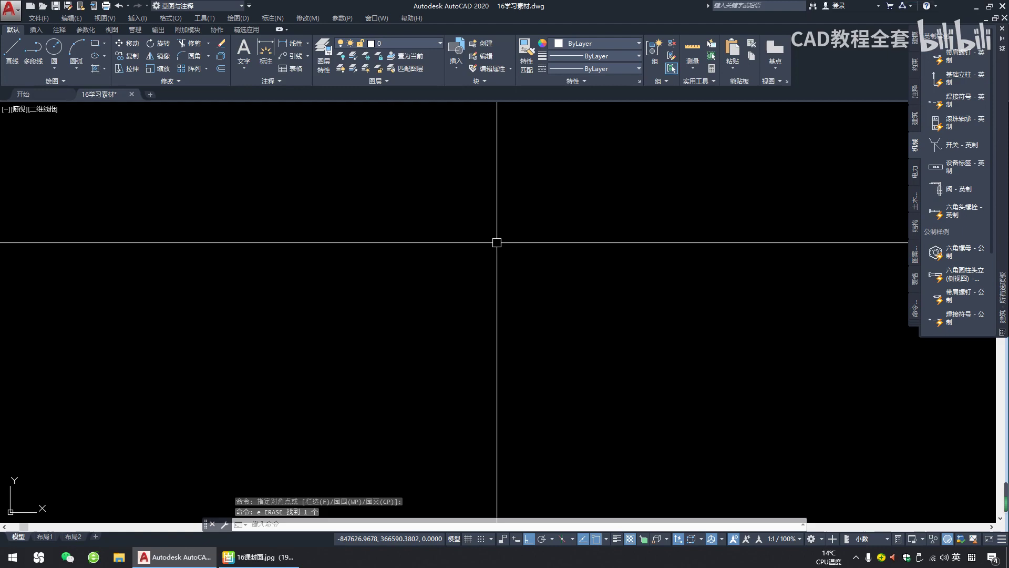
click(64, 81)
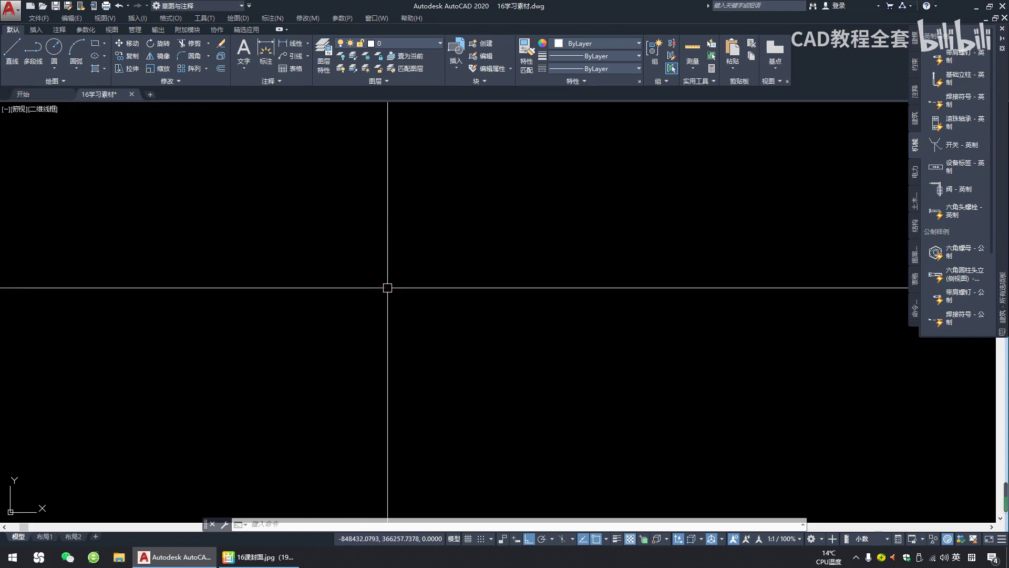
key(alt+1)
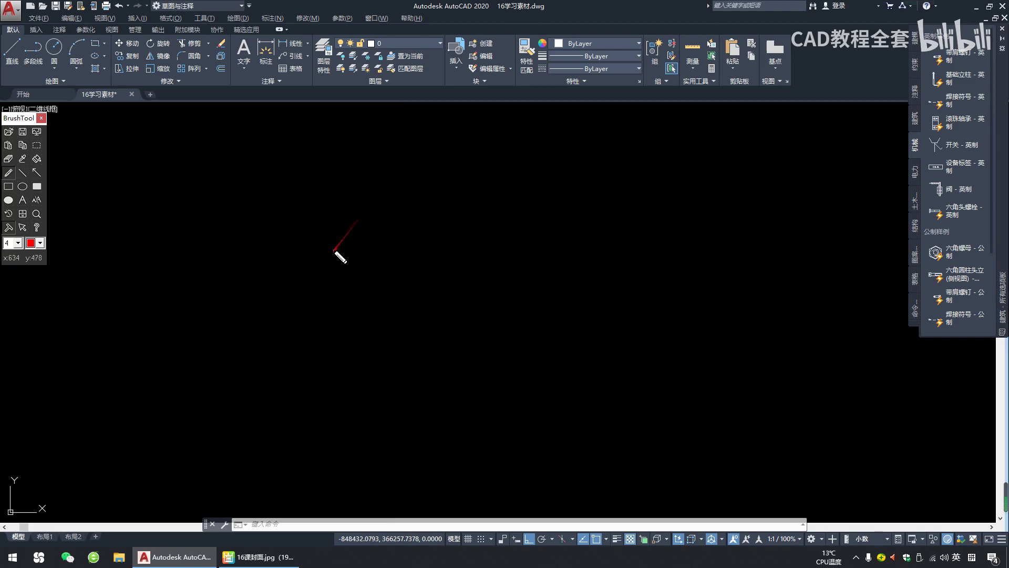
mouse_move(330, 180)
mouse_down()
mouse_move(332, 200)
mouse_move(424, 212)
mouse_up()
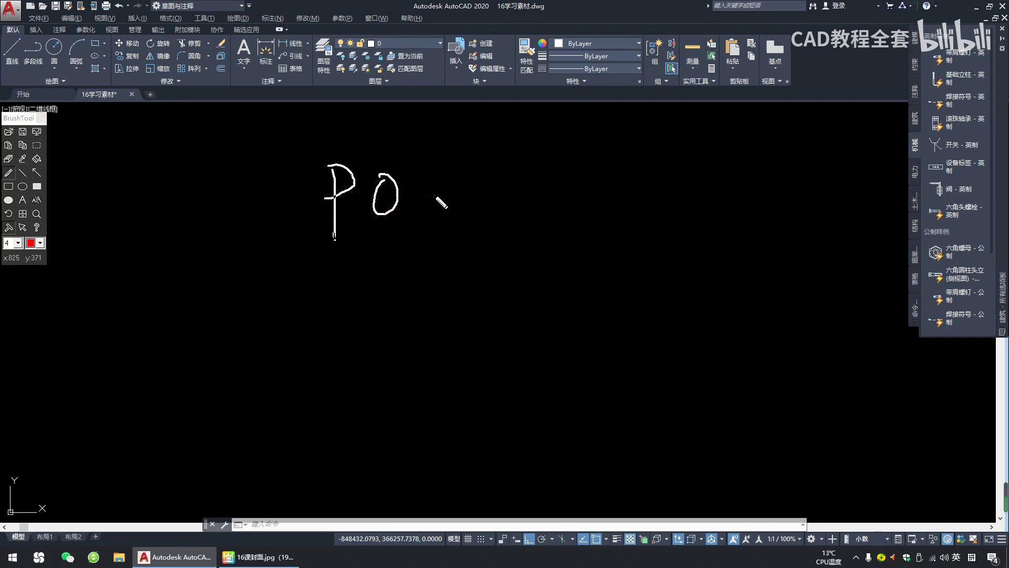
mouse_move(436, 195)
mouse_down()
mouse_move(518, 193)
mouse_move(493, 217)
mouse_up()
drag(549, 168, 550, 175)
mouse_move(510, 184)
mouse_down()
mouse_move(567, 188)
mouse_move(558, 199)
mouse_move(578, 215)
mouse_move(613, 177)
mouse_move(627, 209)
mouse_up()
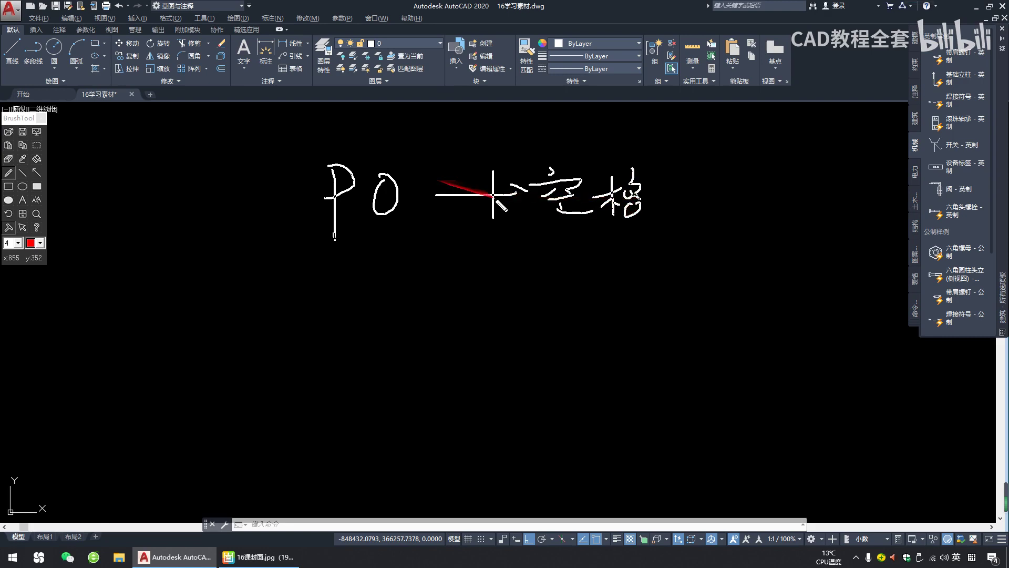
drag(313, 245, 671, 243)
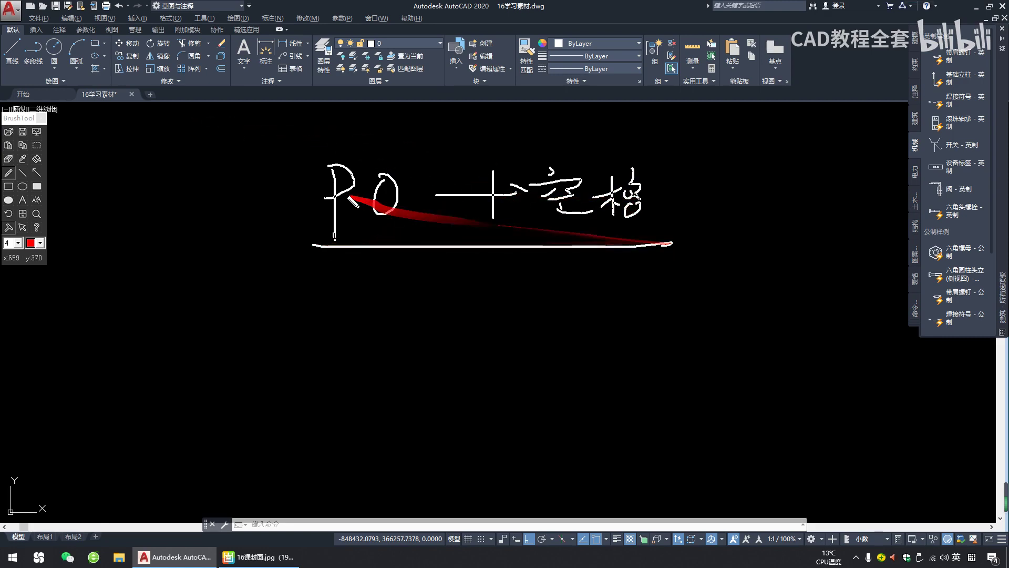
drag(378, 257, 63, 76)
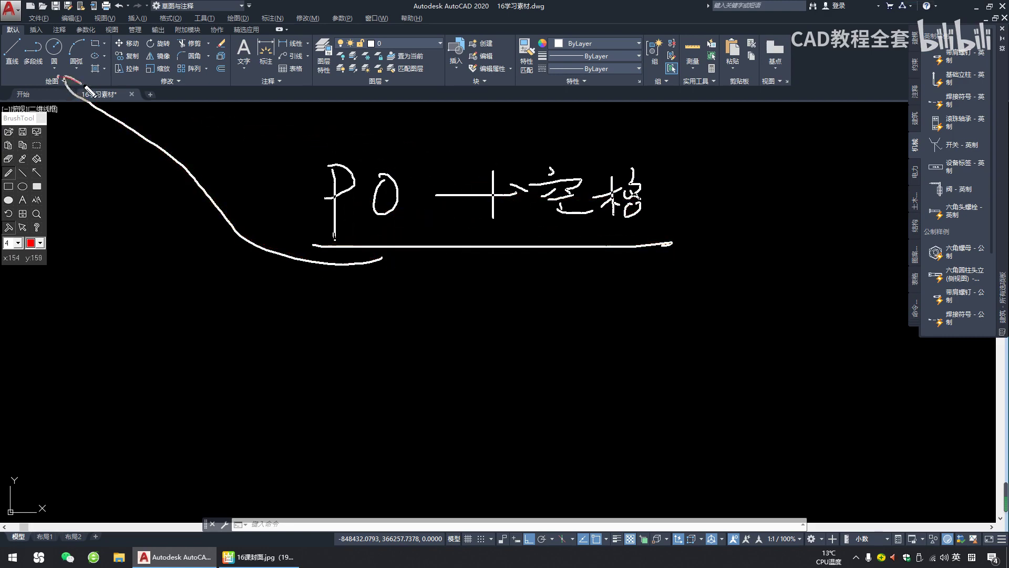
key(Escape)
click(64, 82)
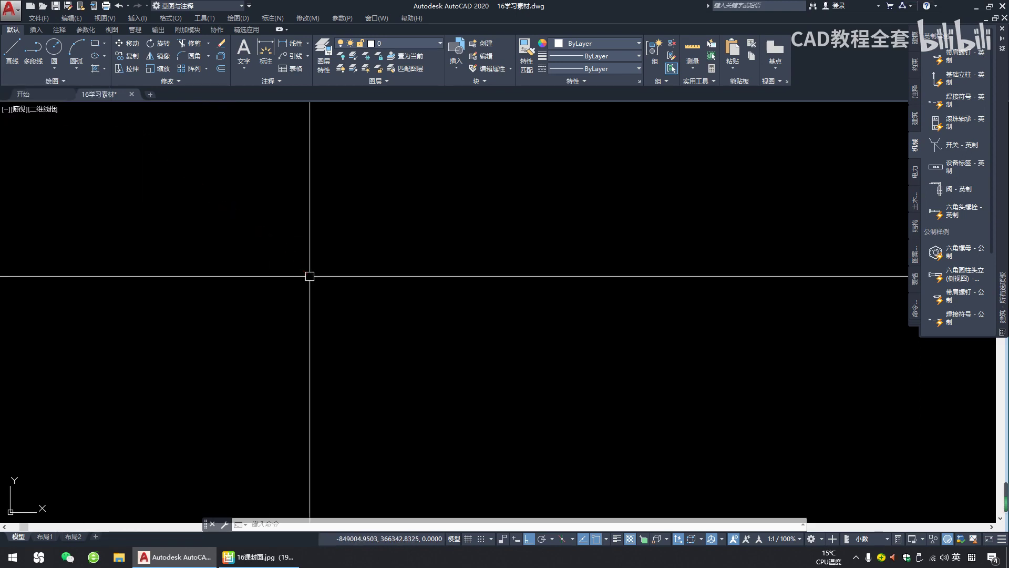
- Place four separate points in the empty drawing area with the PO (Point) command, repeating the command for each one
text(PO)
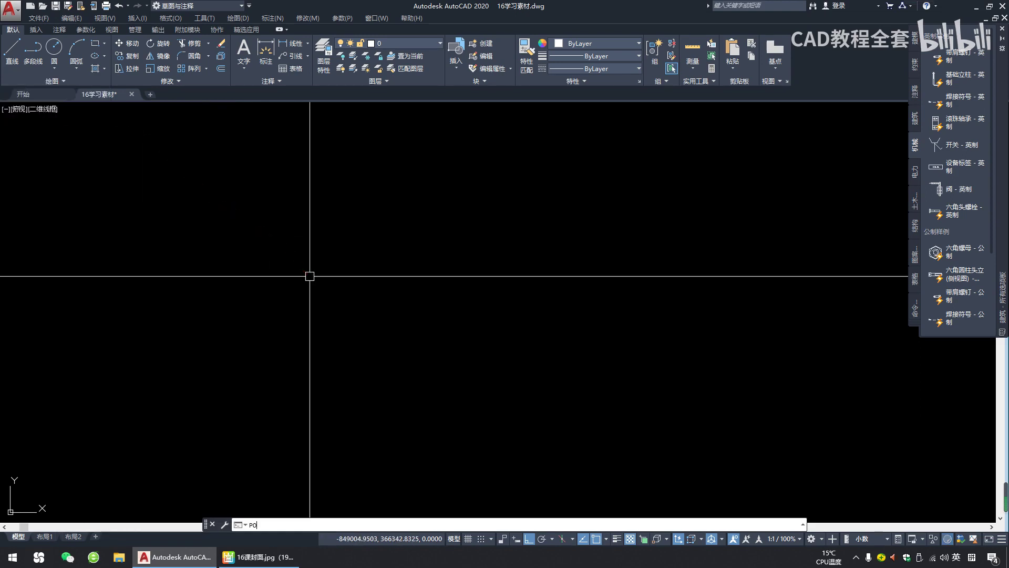
key(Return)
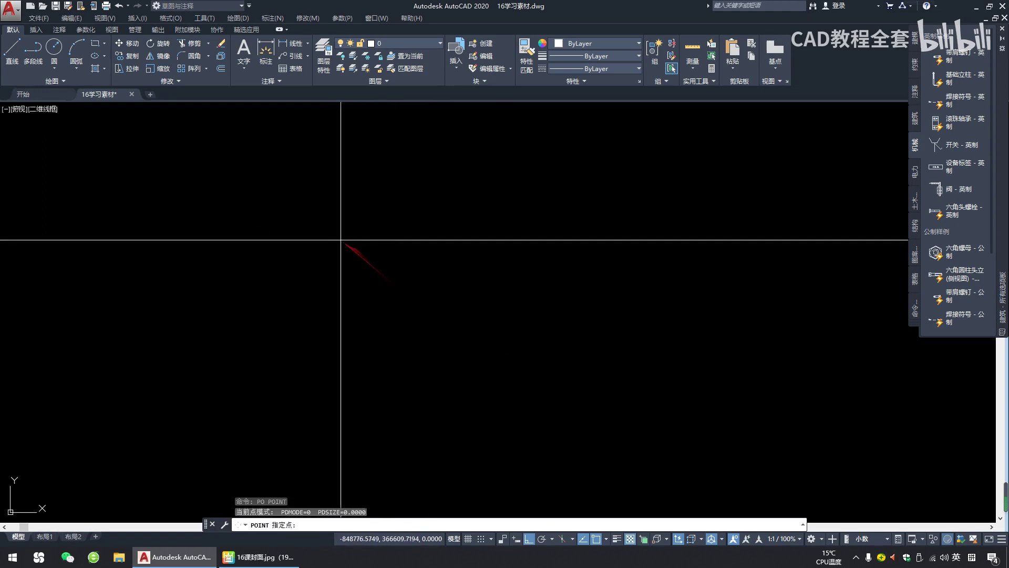
click(388, 246)
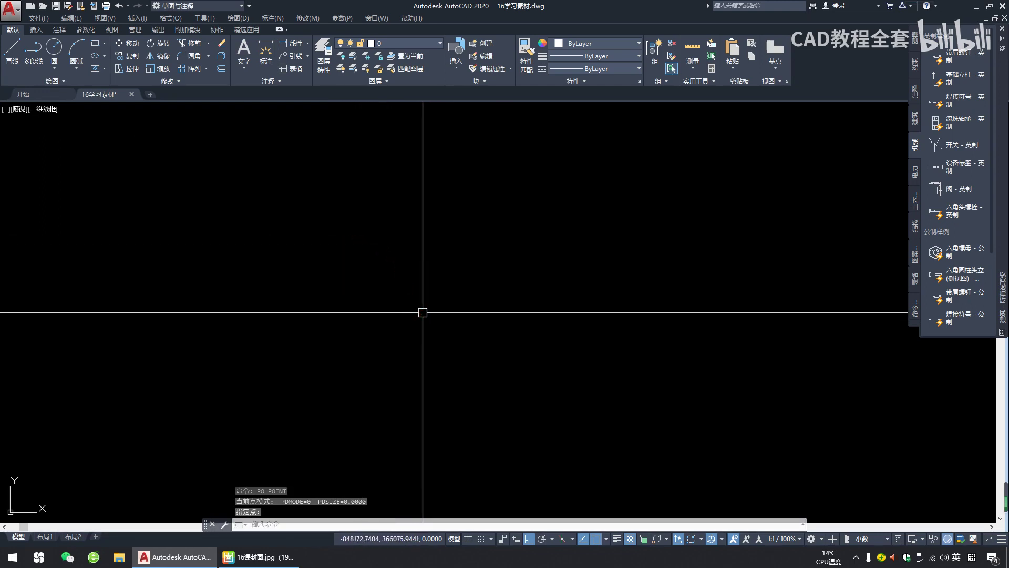
key(space)
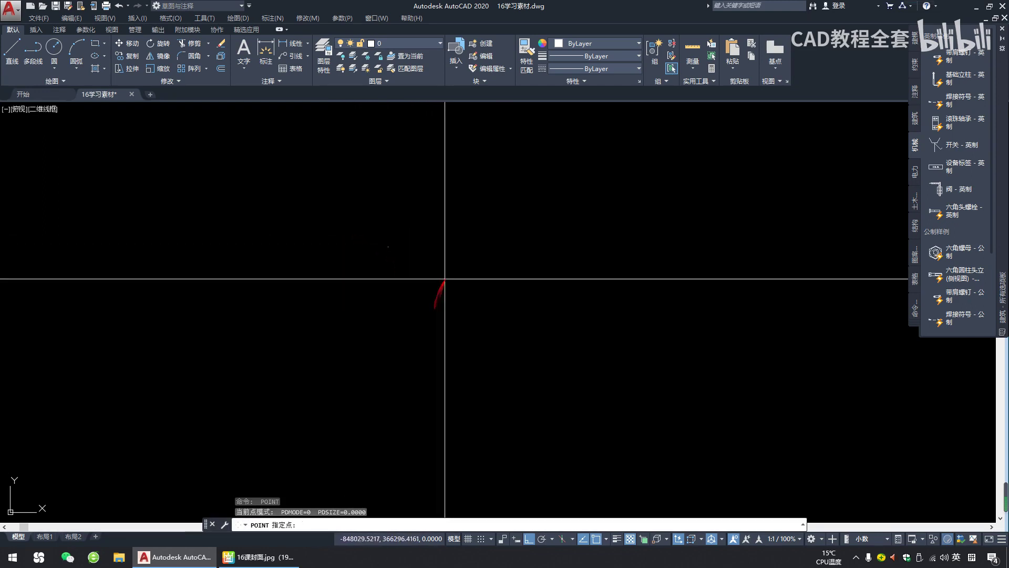
click(453, 262)
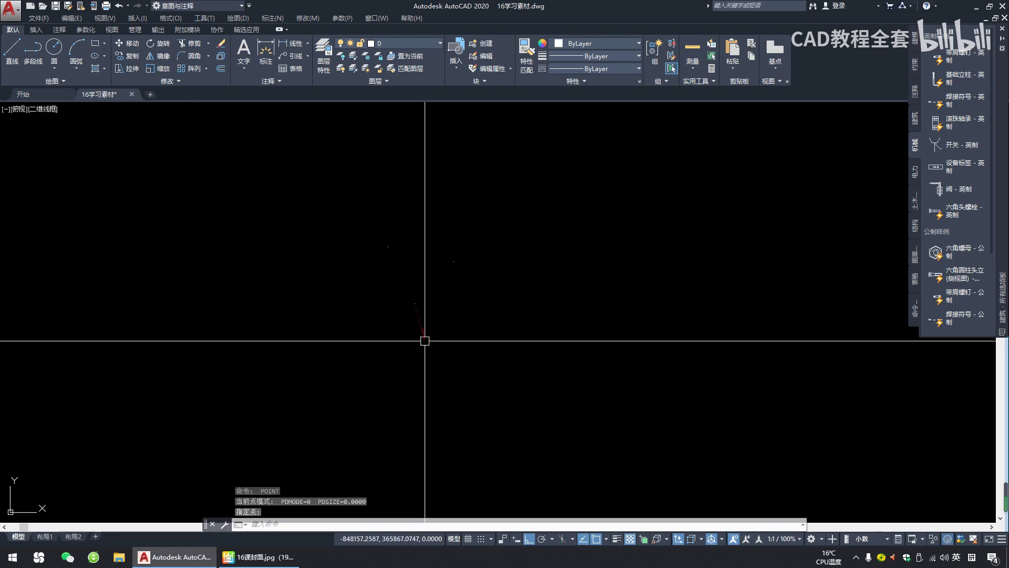
key(space)
click(523, 303)
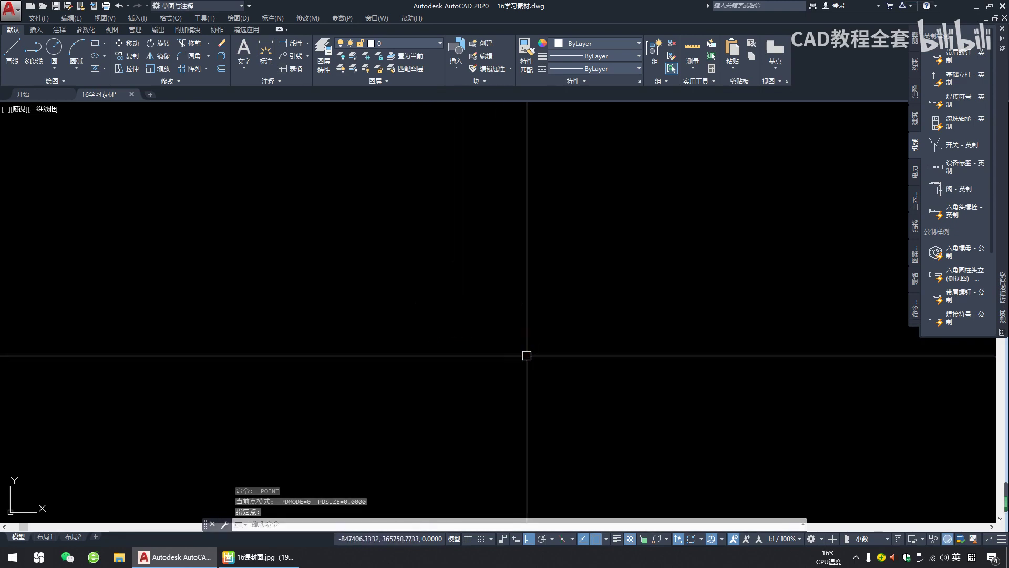
key(Escape)
key(Escape)
- Examine the four placed points up close and from afar, selecting them with a window and clearing the selection
drag(360, 191, 631, 404)
key(Escape)
key(Escape)
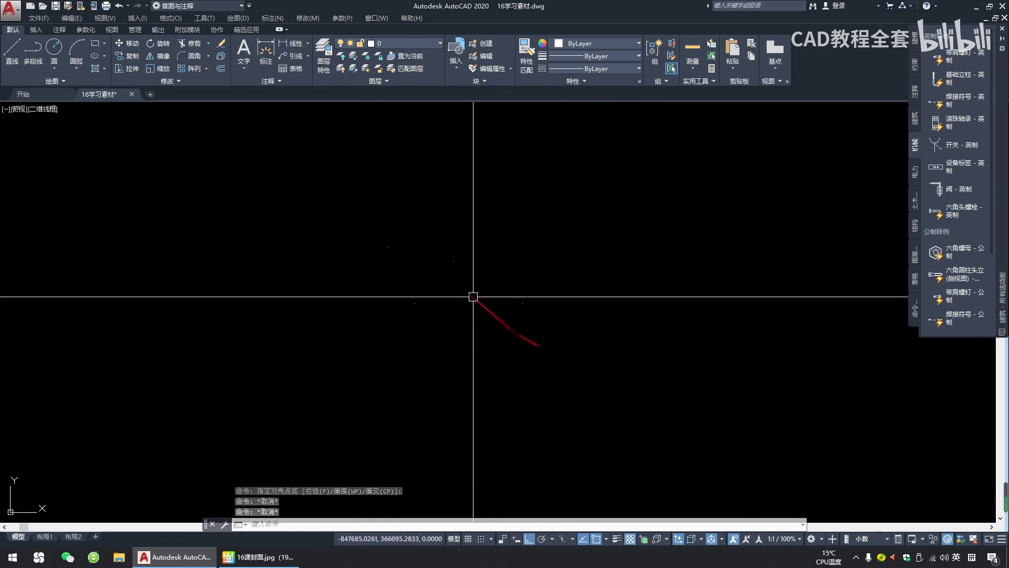
scroll(462, 286, down, 5)
scroll(505, 343, up, 9)
drag(439, 197, 471, 378)
scroll(434, 322, up, 7)
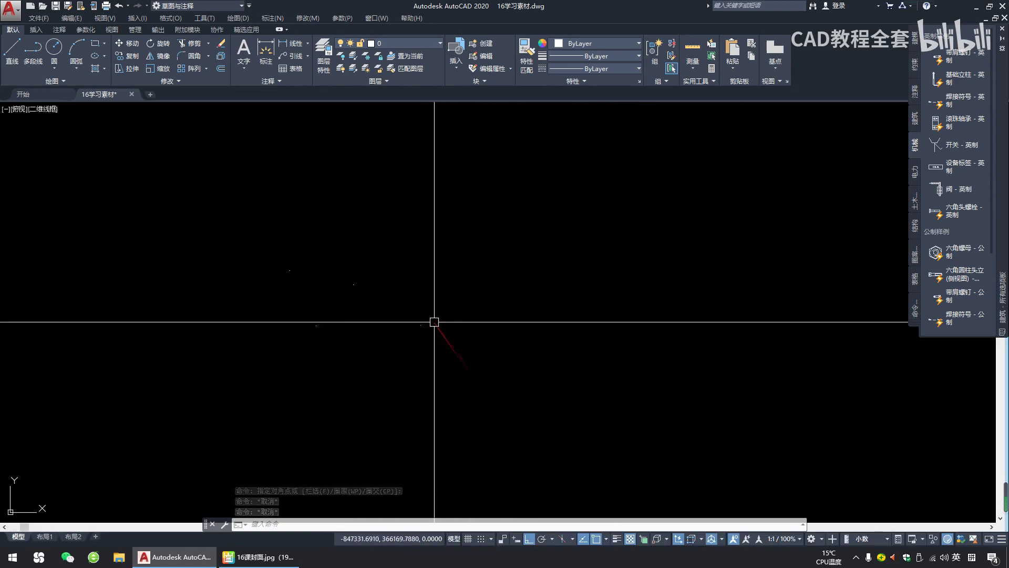
click(181, 149)
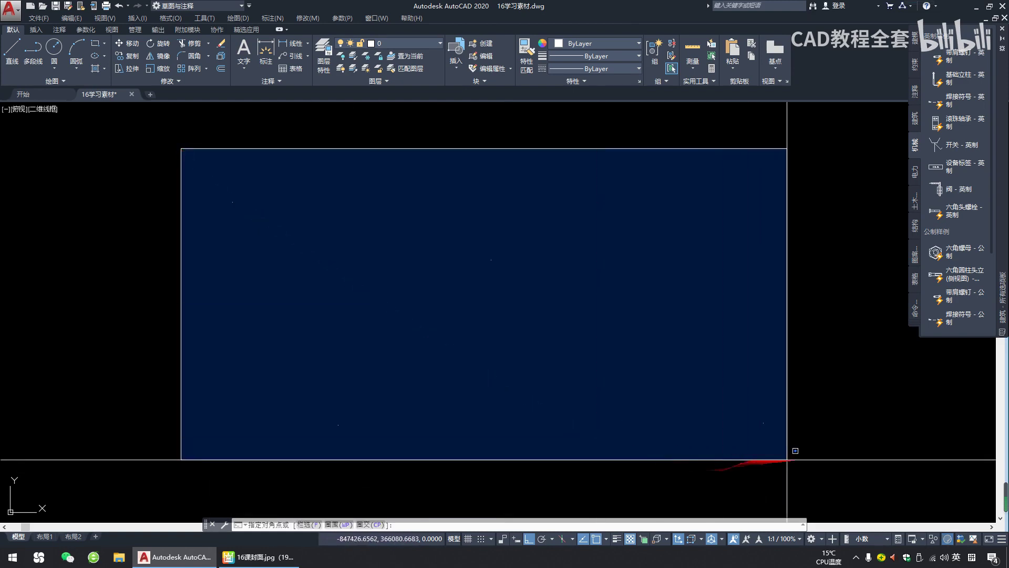
click(787, 459)
scroll(478, 316, down, 3)
scroll(525, 331, down, 2)
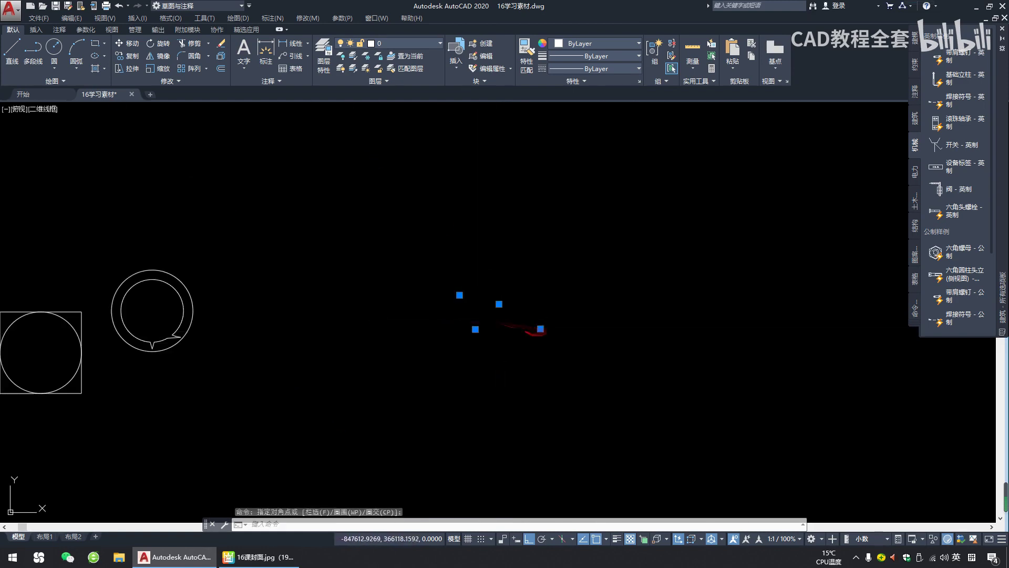
key(Escape)
key(Escape)
- Erase the four points placed with the single Point command
middle_drag(472, 368, 436, 332)
key(Escape)
click(419, 236)
click(632, 354)
text(e)
key(Return)
key(Escape)
key(Escape)
- Read the description of the Multiple Points (多点) command, including its notes on MEASURE, DIVIDE and DDPTYPE
middle_drag(441, 305, 486, 312)
click(70, 79)
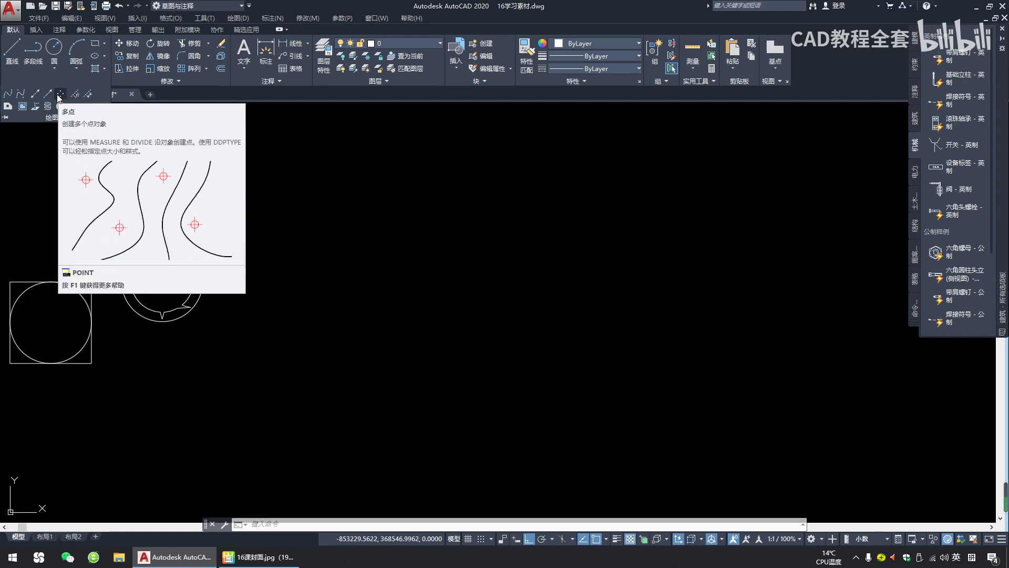
key(F2)
drag(70, 144, 80, 146)
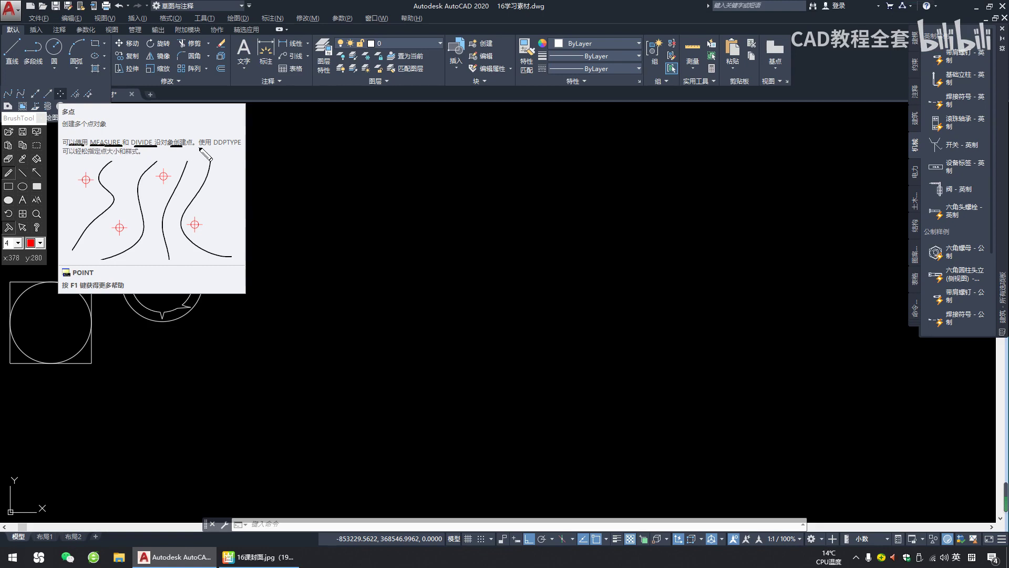
drag(229, 147, 241, 147)
drag(74, 155, 84, 157)
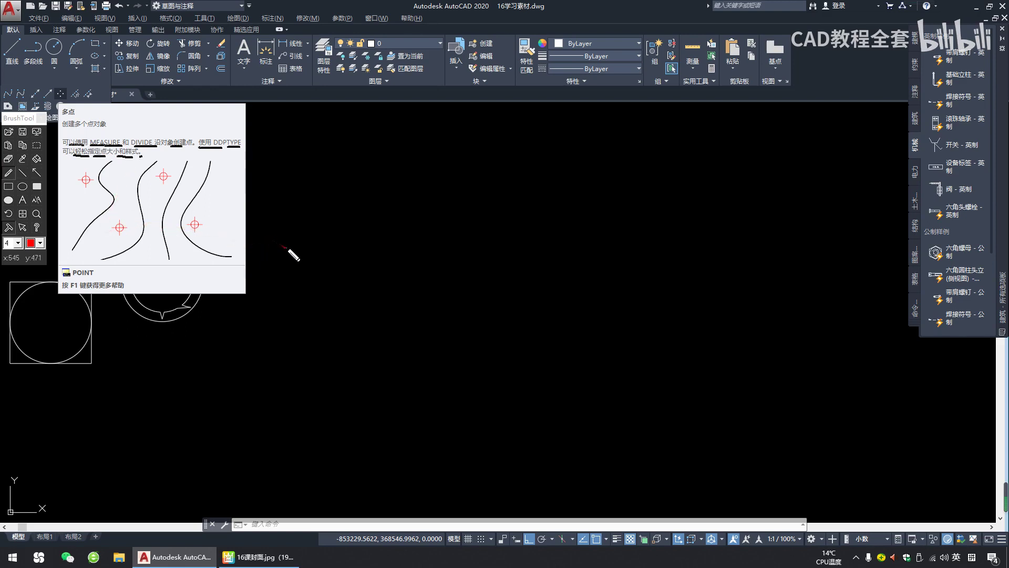
key(Escape)
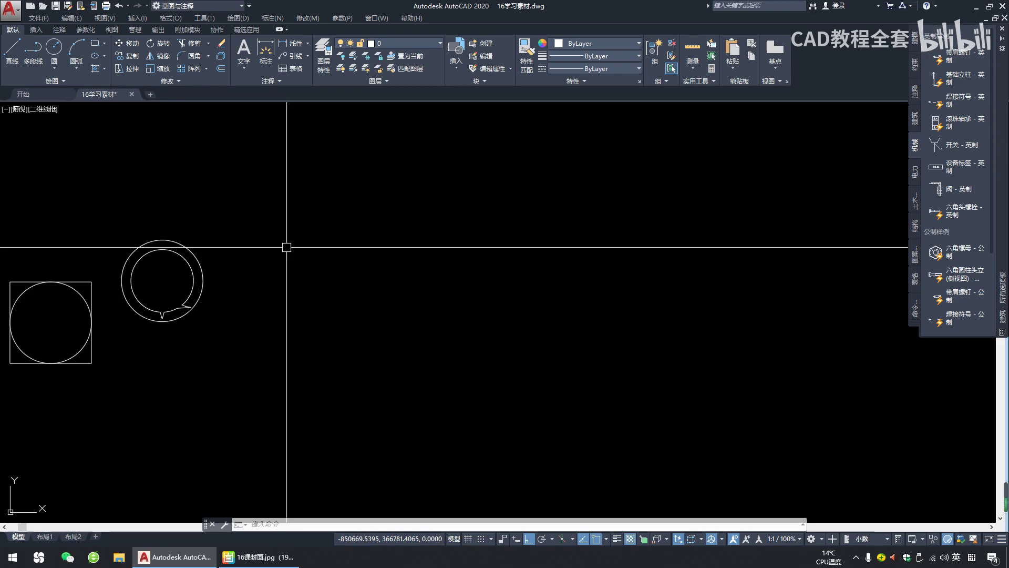
- Place two points in the empty area beside the circles with the Multiple Points (多点) command and end the command
click(67, 81)
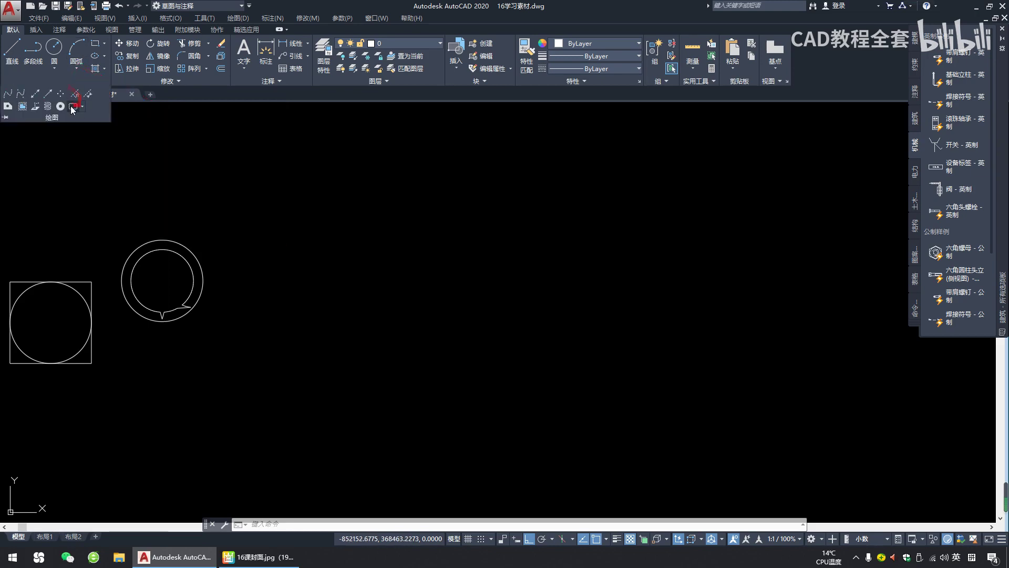
click(62, 94)
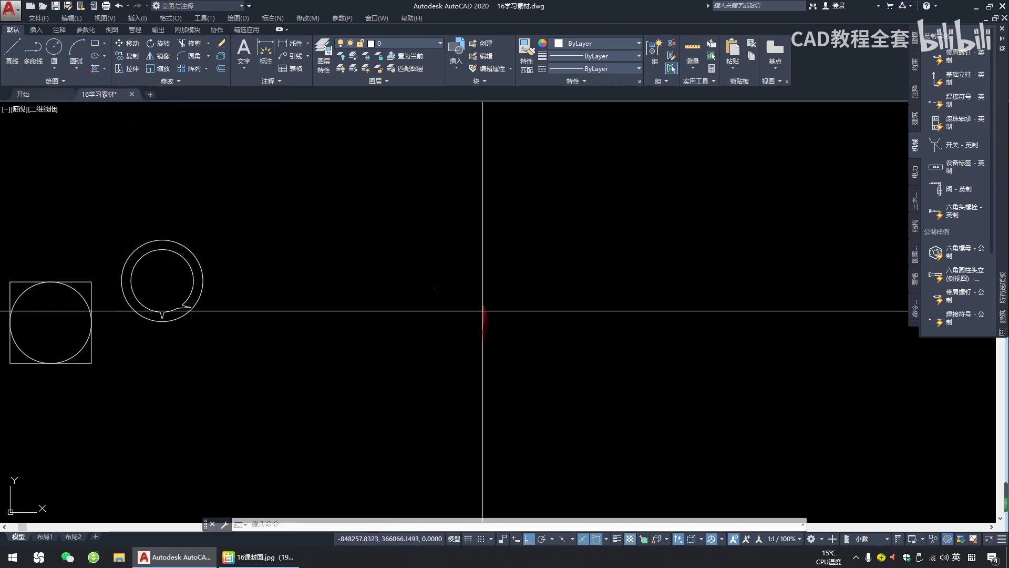
key(Escape)
key(Escape)
key(alt+b)
mouse_move(428, 275)
mouse_down()
mouse_move(463, 304)
mouse_move(449, 282)
mouse_up()
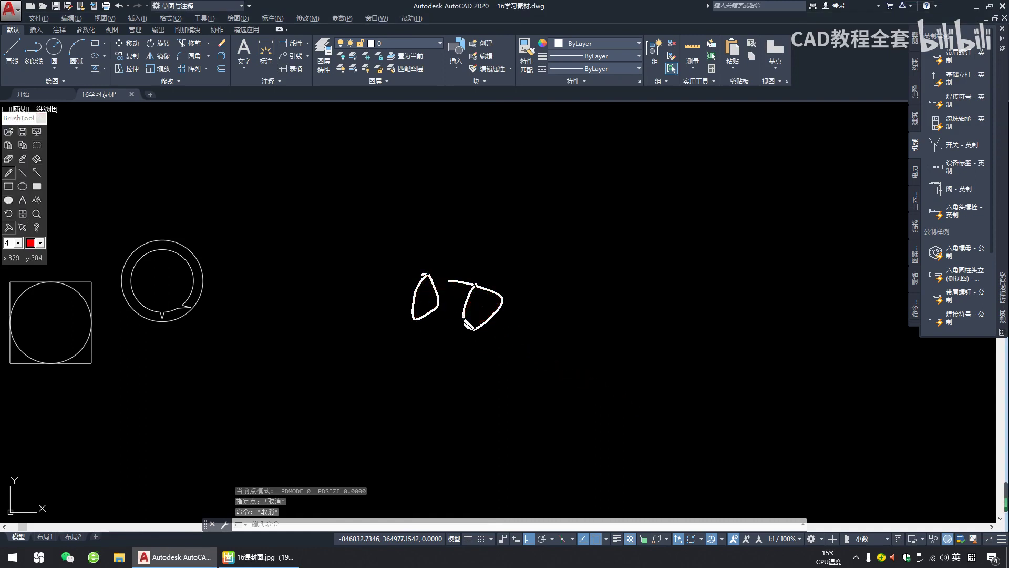
key(Escape)
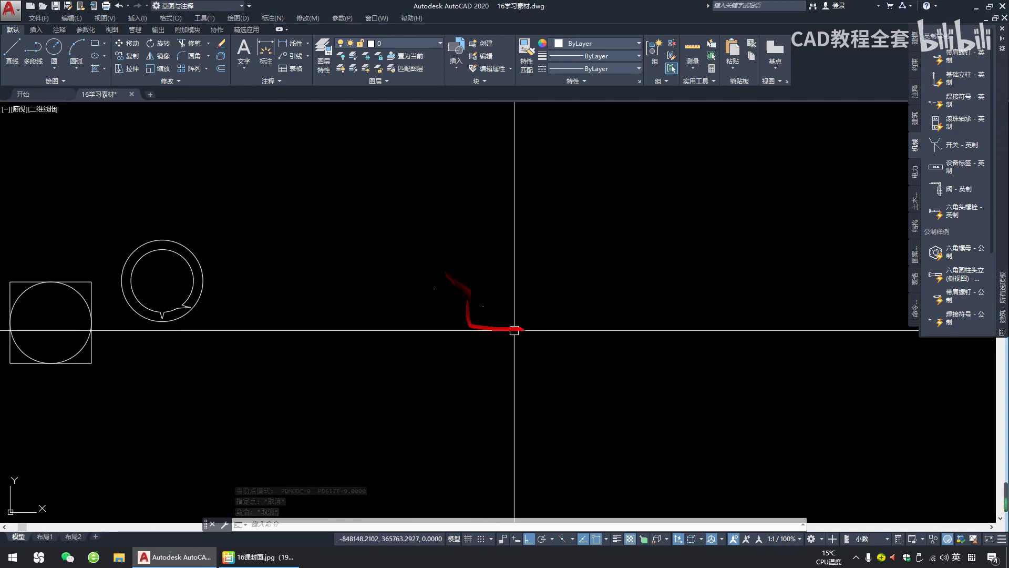
- Erase the two points created with the Multiple Points command
middle_drag(530, 331, 415, 310)
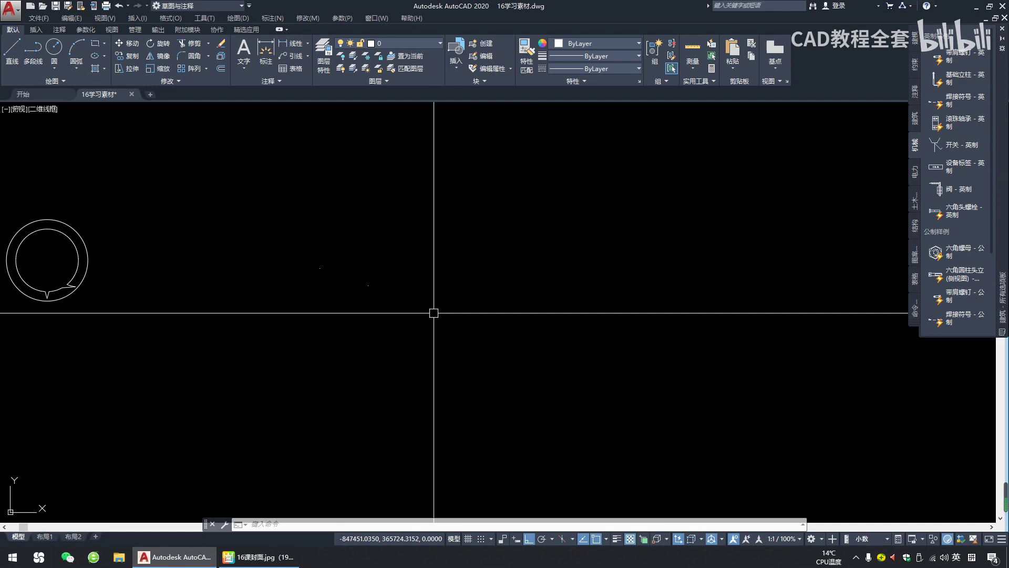
click(292, 181)
click(450, 371)
text(e)
key(Return)
key(Escape)
key(Escape)
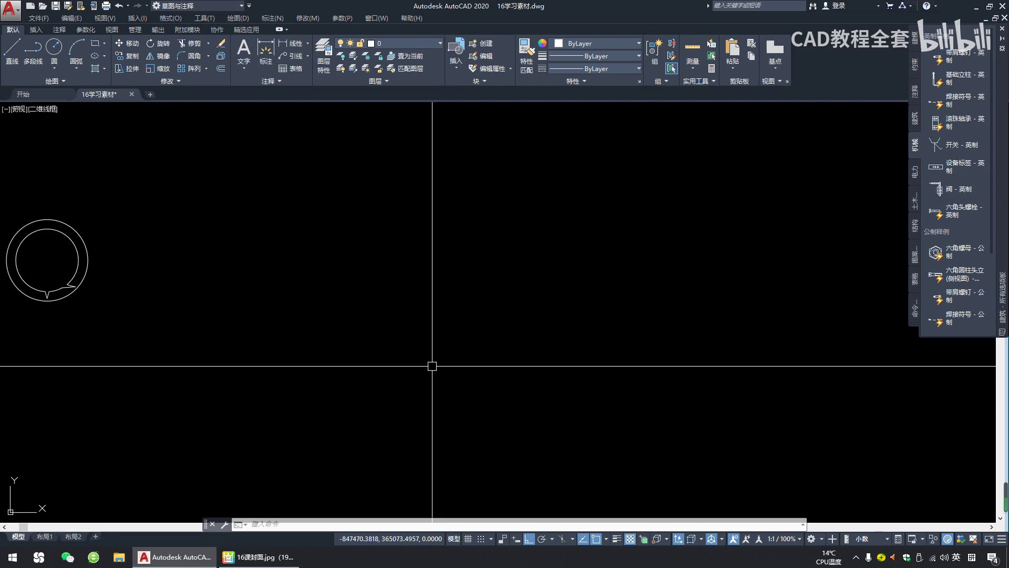
key(ctrl+F3)
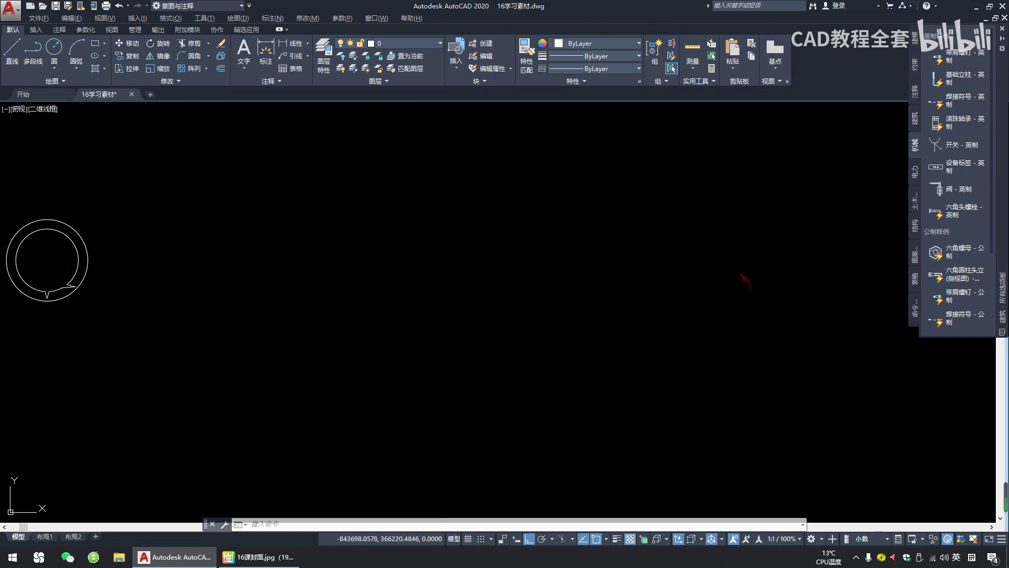
mouse_move(679, 36)
mouse_down()
mouse_move(716, 40)
mouse_move(676, 34)
mouse_up()
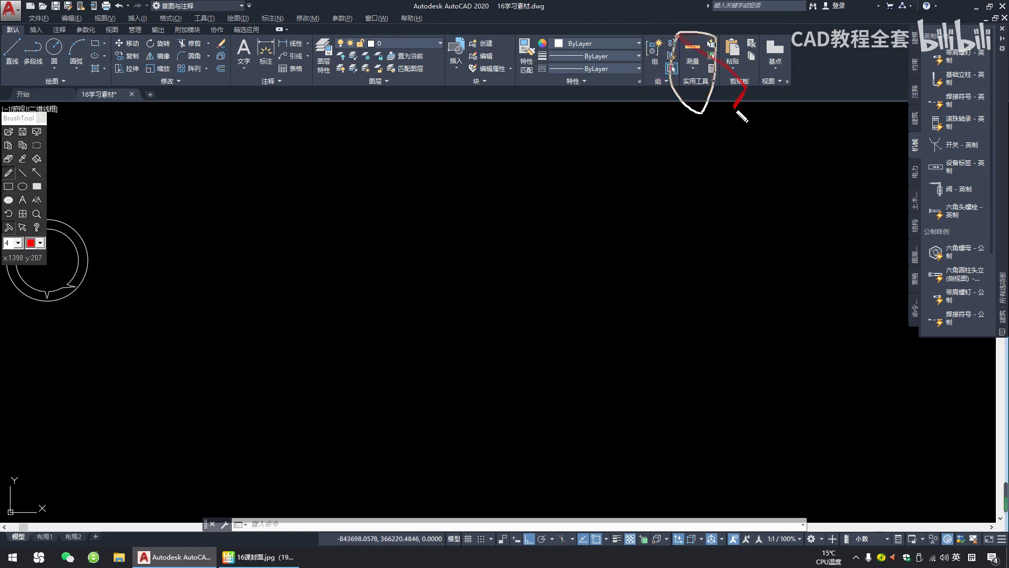
mouse_move(697, 84)
mouse_down()
mouse_move(705, 191)
mouse_move(685, 106)
mouse_move(713, 106)
mouse_up()
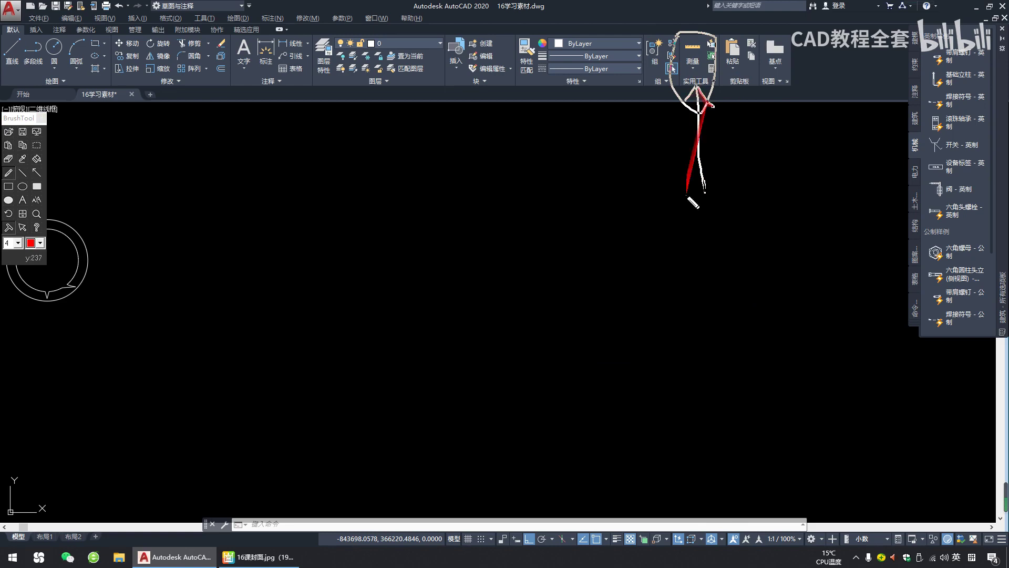
key(Escape)
- Set the point style to a circle with a cross through it, keeping the size relative to the screen
click(695, 81)
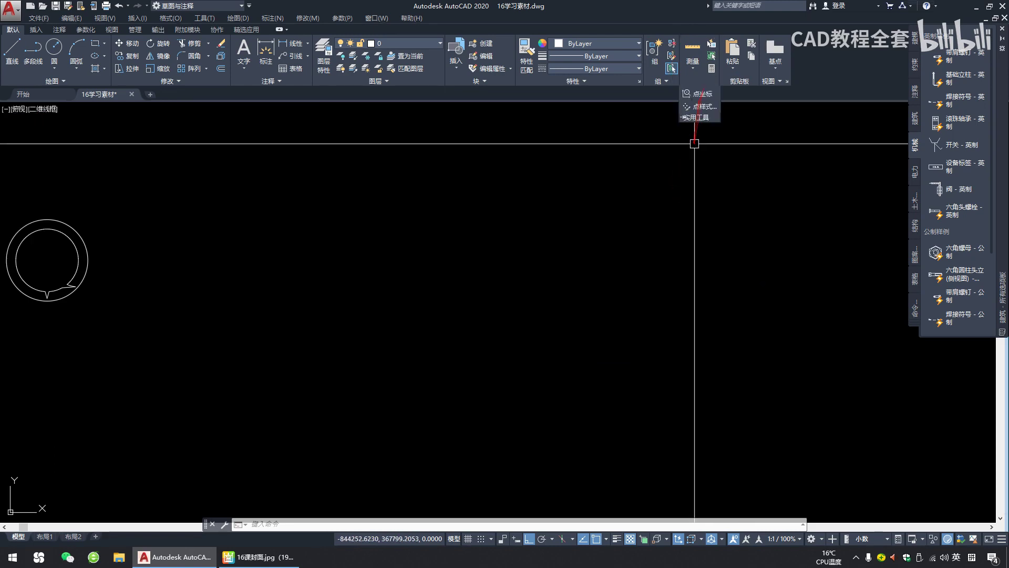
click(702, 108)
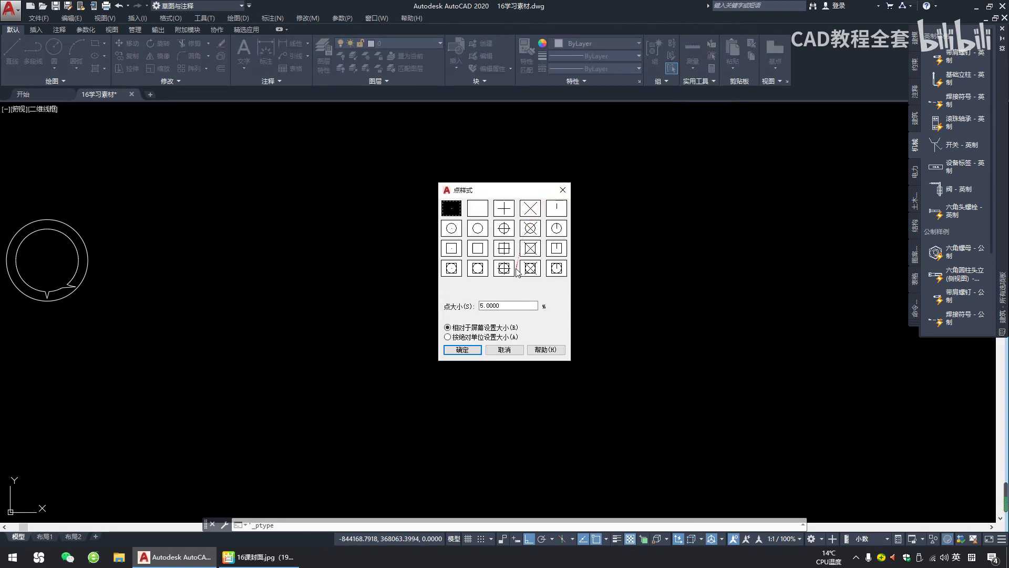
key(alt+1)
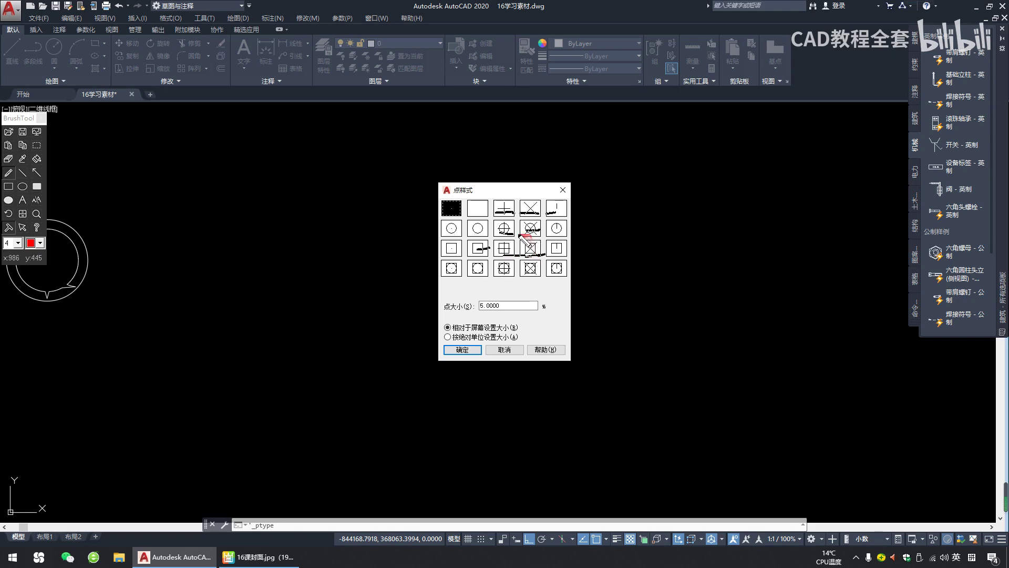
drag(558, 239, 686, 256)
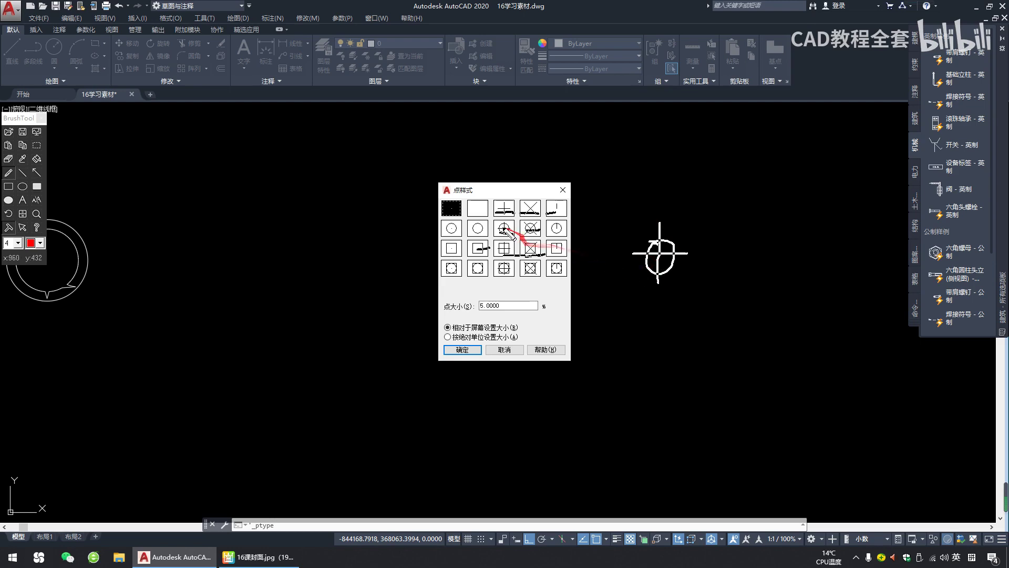
key(Escape)
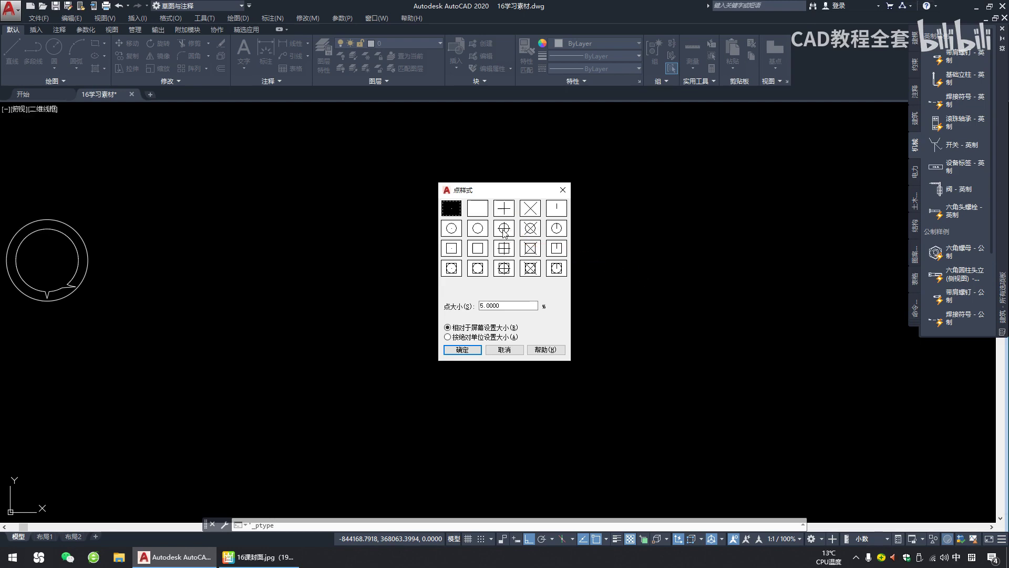
click(504, 229)
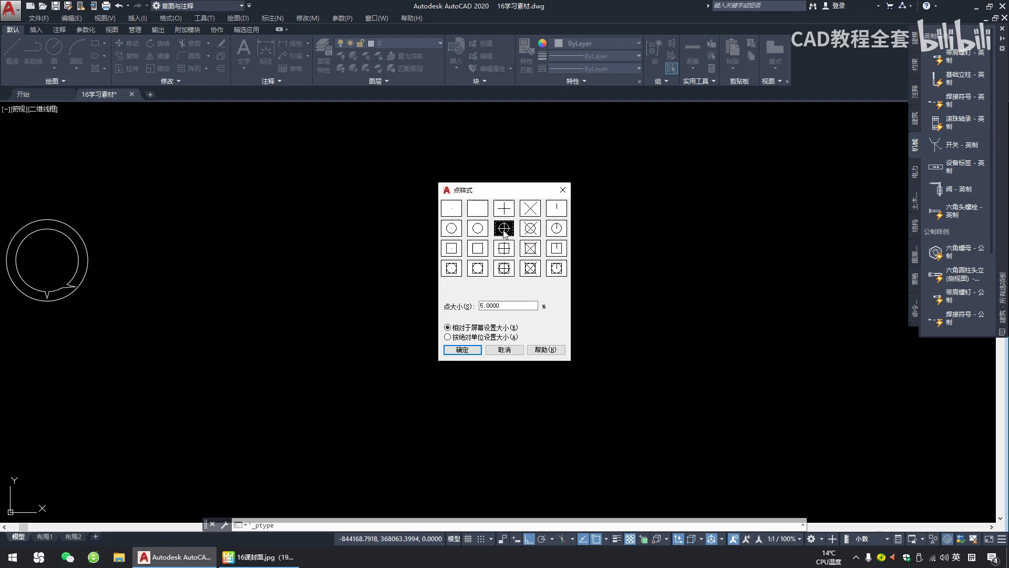
click(462, 349)
- Scatter about 25 points in the empty area beside the circles with the Multiple Points (多点) command and end the command
middle_drag(289, 299, 388, 286)
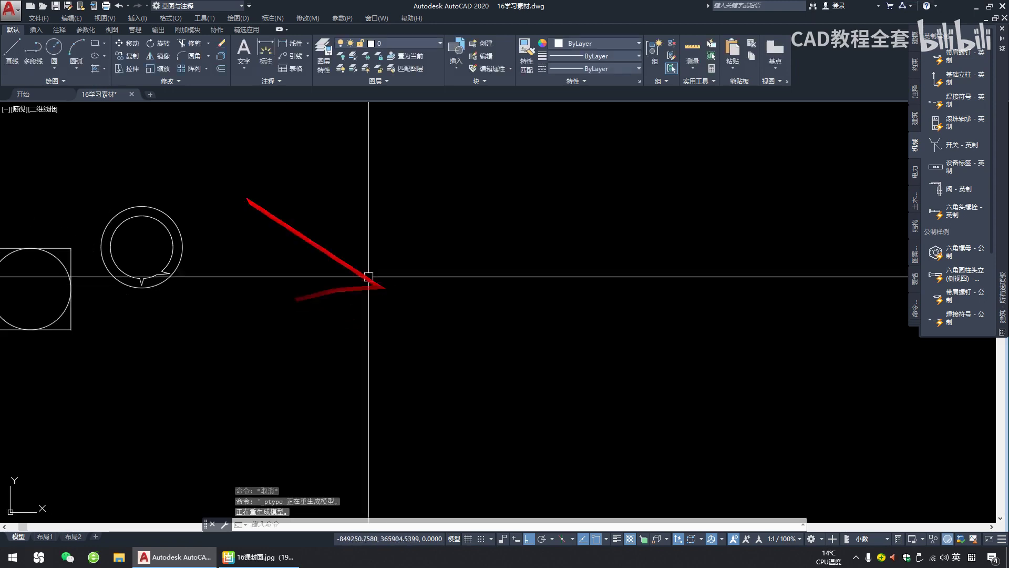
click(63, 81)
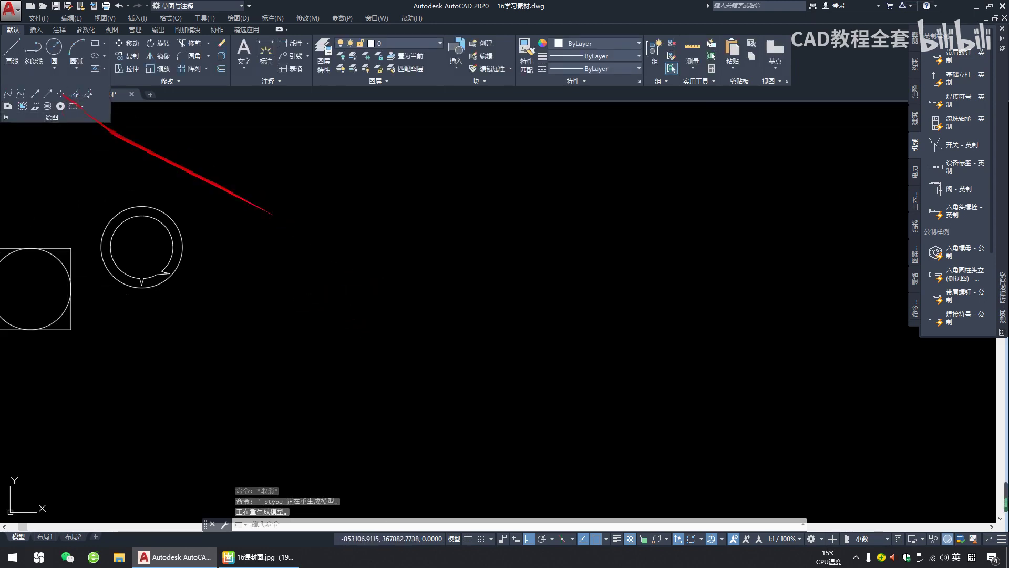
click(61, 94)
click(357, 257)
click(407, 275)
click(444, 298)
click(392, 341)
click(350, 352)
click(304, 338)
click(285, 314)
click(316, 297)
click(355, 302)
click(453, 348)
click(459, 363)
click(428, 403)
click(445, 424)
click(493, 355)
click(514, 290)
click(466, 249)
click(461, 230)
click(474, 222)
click(529, 248)
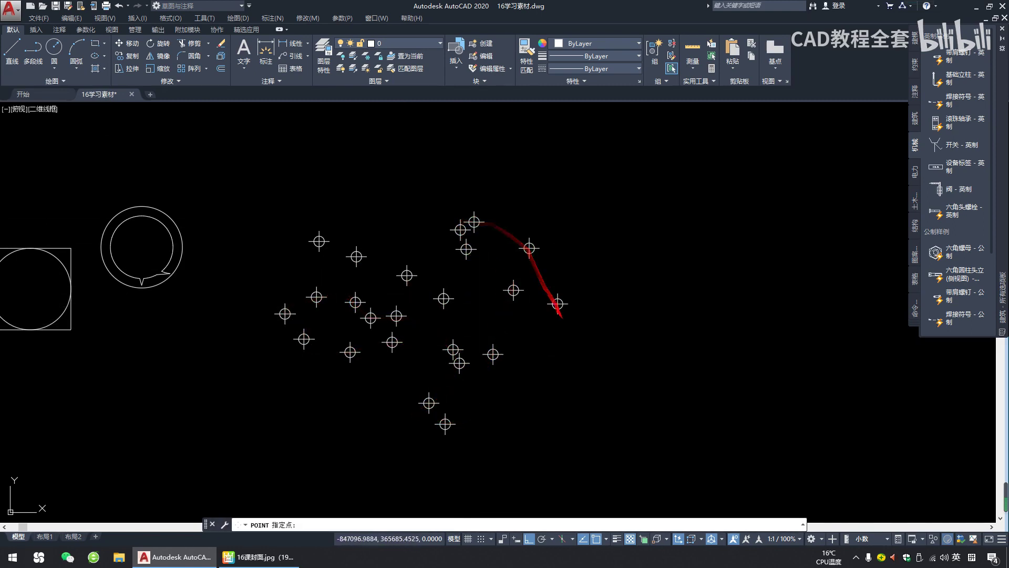
key(Escape)
- Erase all the scattered points beside the circles
click(248, 172)
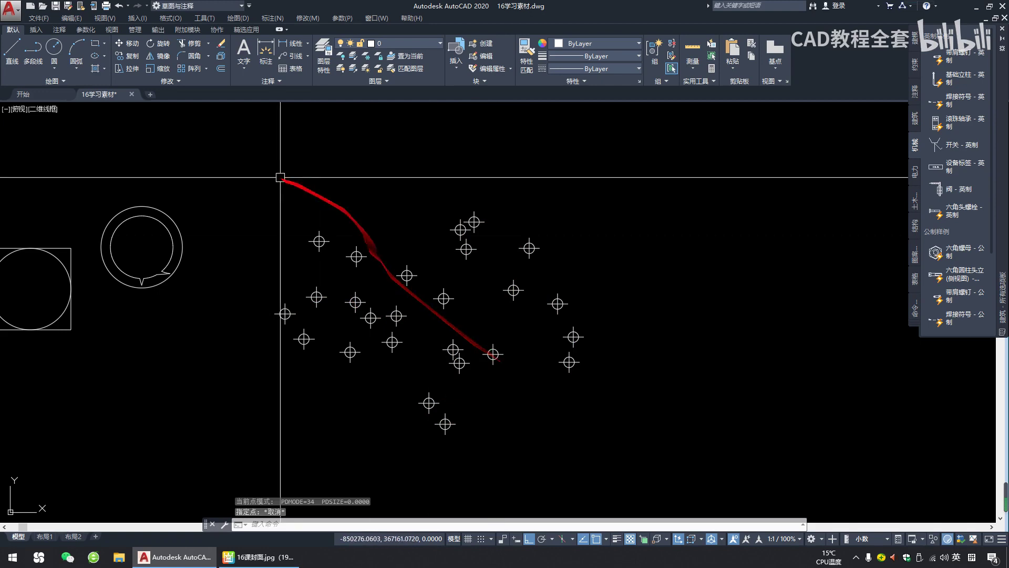
click(657, 423)
text(e)
key(Return)
key(Escape)
key(Escape)
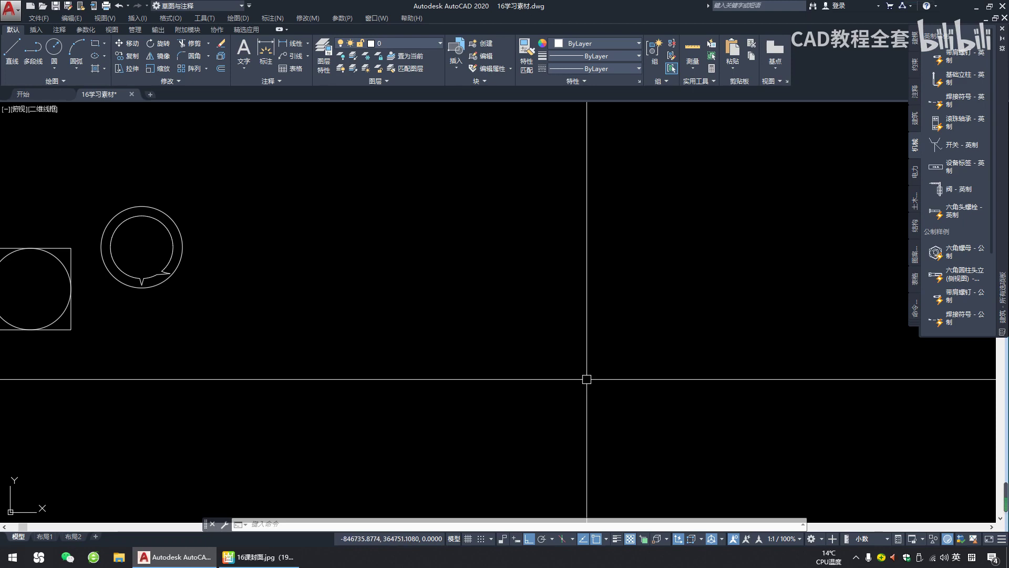
key(Escape)
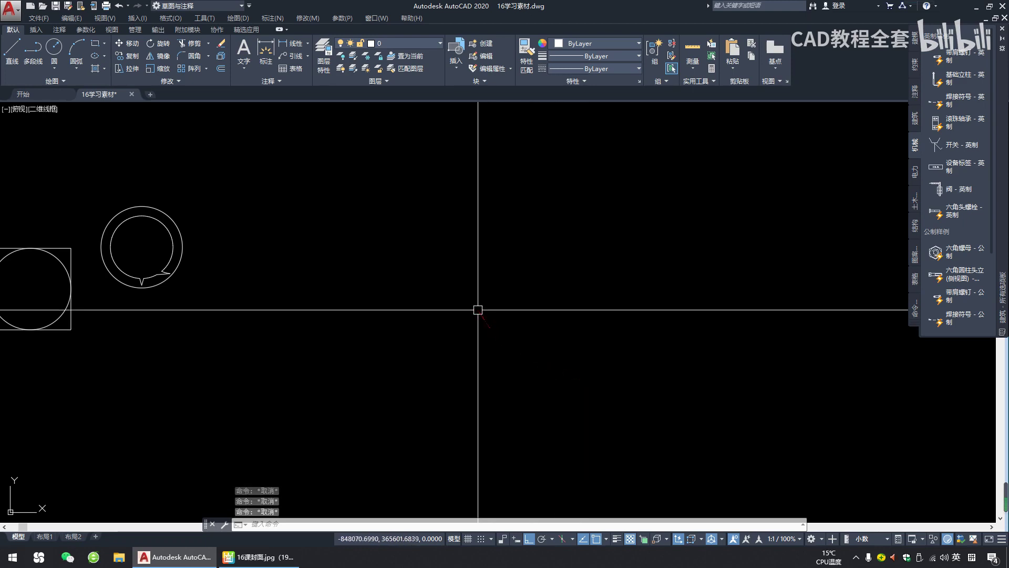
- Copy the small square room plan with its door into the distant empty area, with ortho mode switched off for the placement
scroll(390, 242, down, 7)
middle_drag(487, 284, 210, 116)
scroll(372, 160, down, 3)
middle_drag(397, 190, 407, 192)
scroll(407, 192, up, 10)
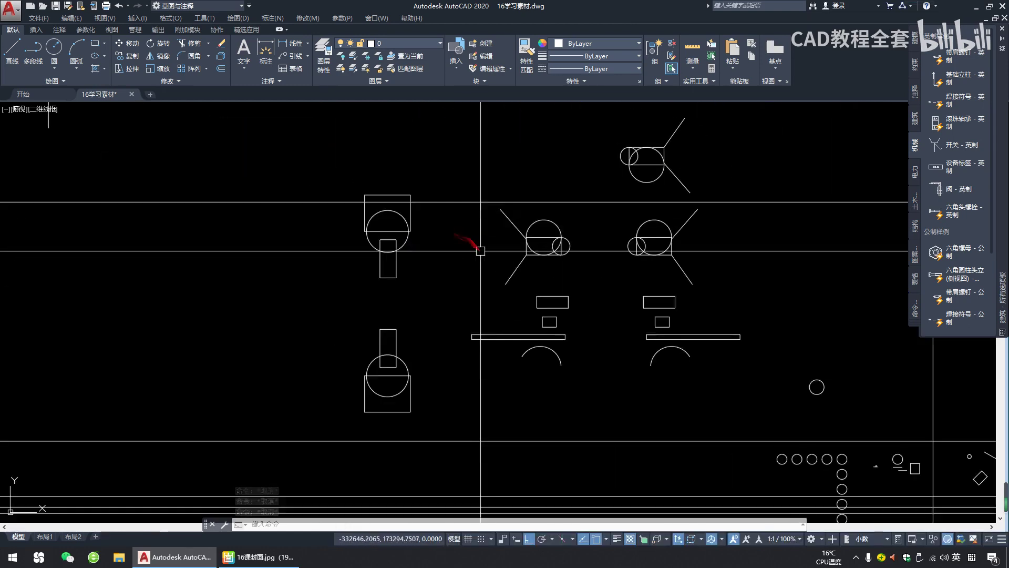
scroll(539, 325, down, 3)
scroll(594, 336, up, 10)
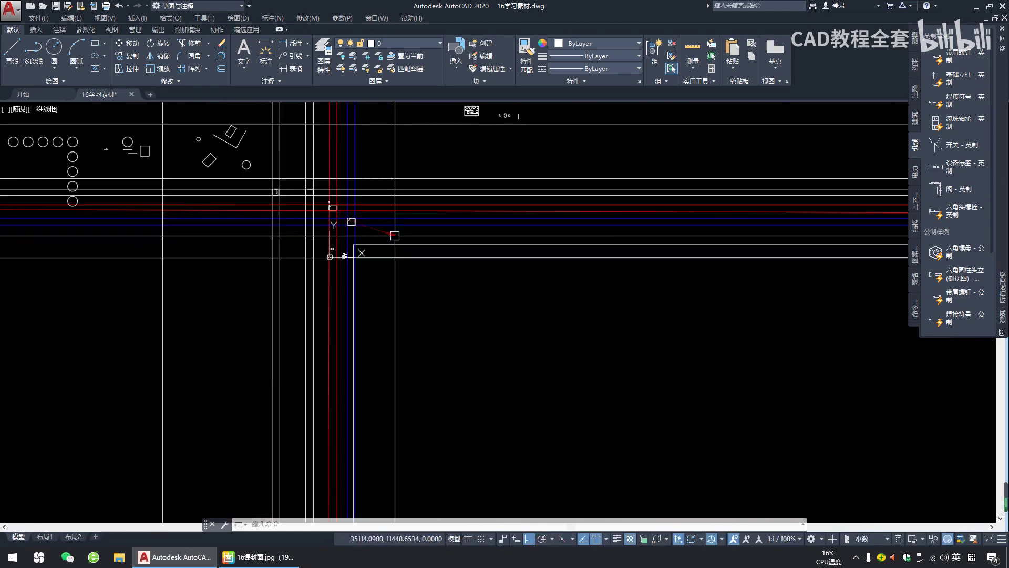
scroll(363, 213, up, 4)
click(371, 163)
click(547, 337)
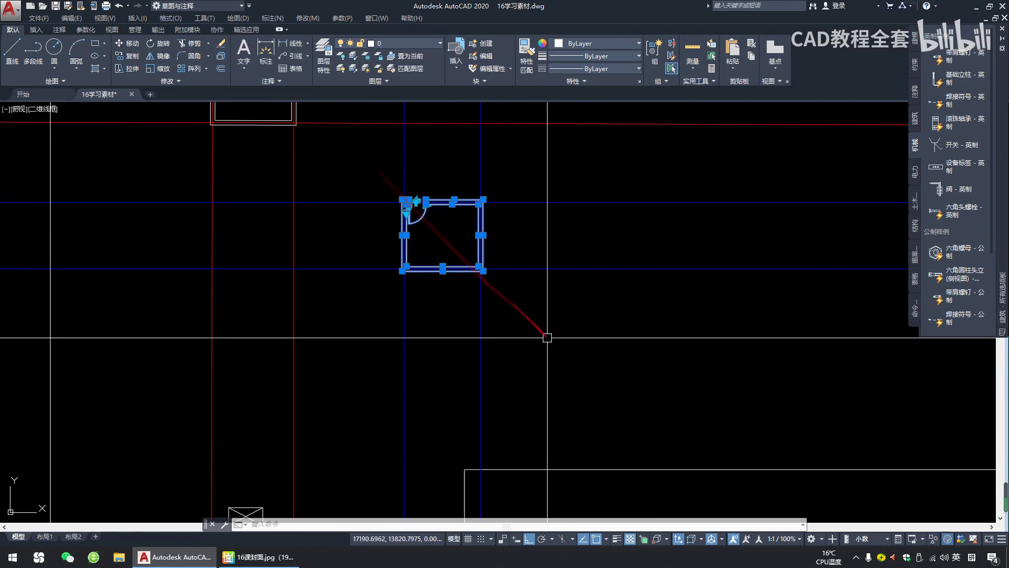
key(Escape)
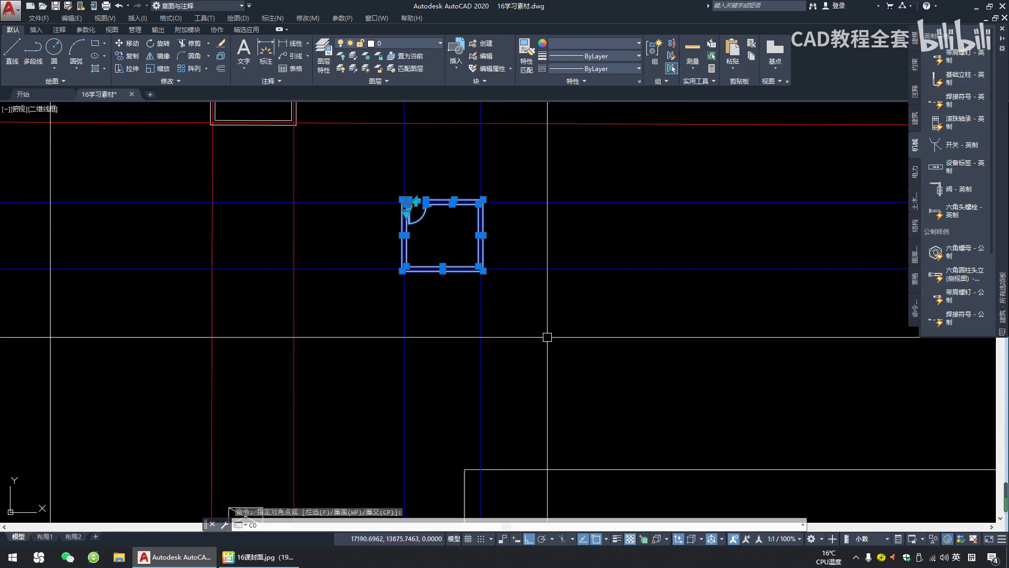
text(c)
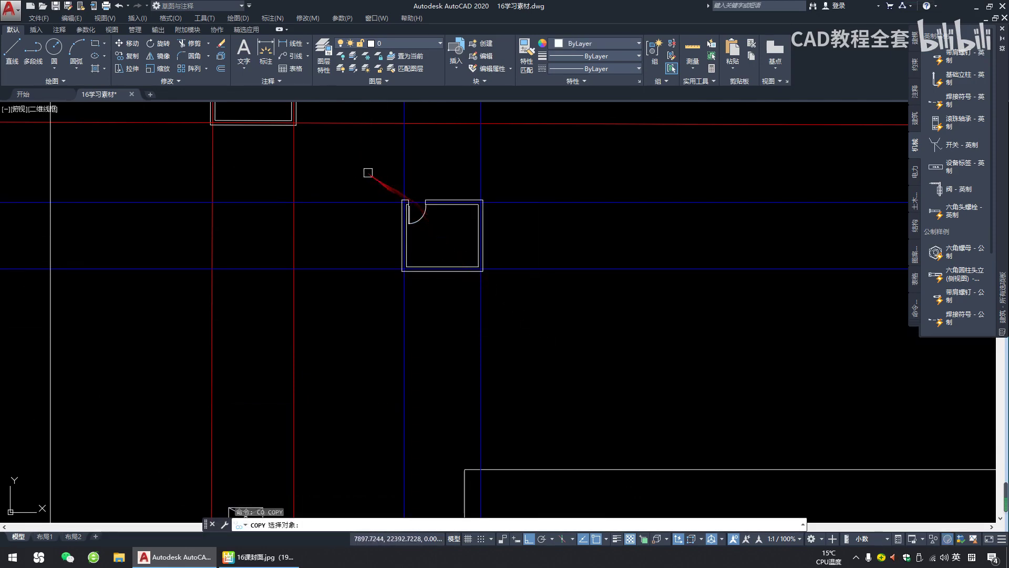
click(371, 176)
click(619, 345)
key(space)
click(462, 238)
scroll(346, 249, down, 4)
middle_drag(347, 254, 866, 405)
scroll(516, 318, down, 3)
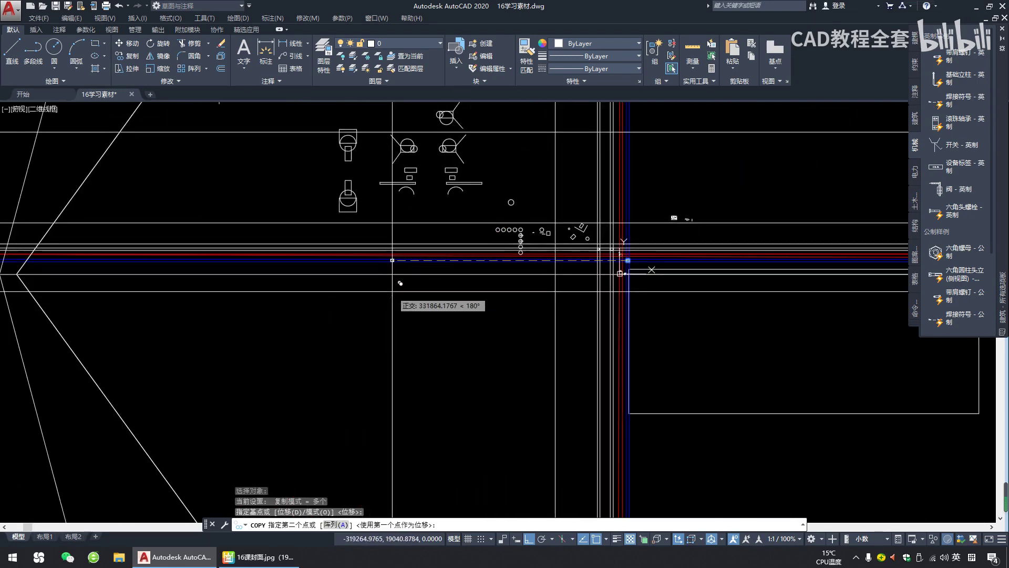
key(F8)
middle_drag(372, 288, 424, 428)
middle_drag(407, 236, 759, 363)
scroll(310, 288, up, 4)
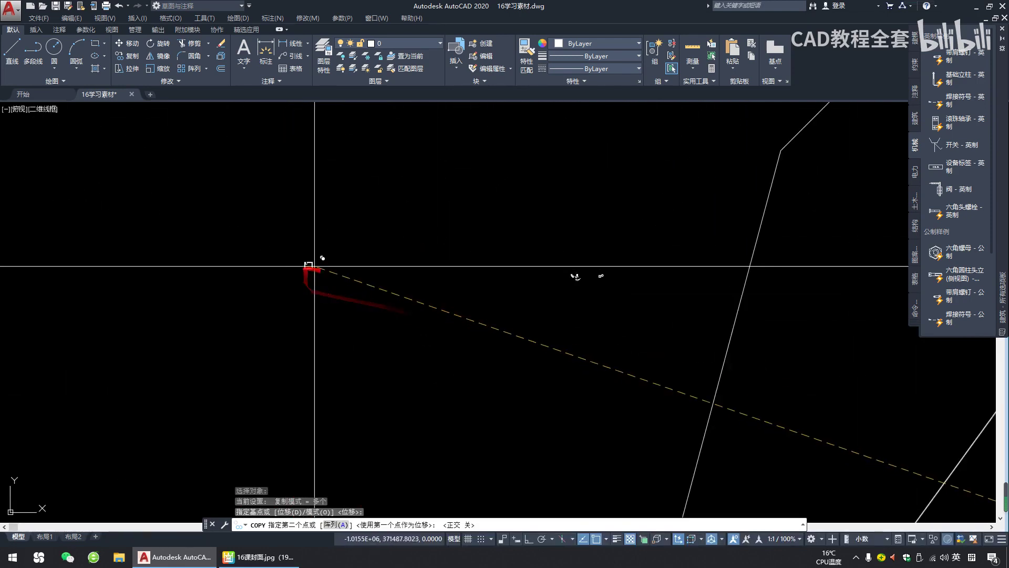
click(367, 287)
scroll(366, 289, up, 3)
scroll(372, 293, up, 5)
middle_drag(259, 226, 401, 237)
key(Escape)
key(Escape)
key(Escape)
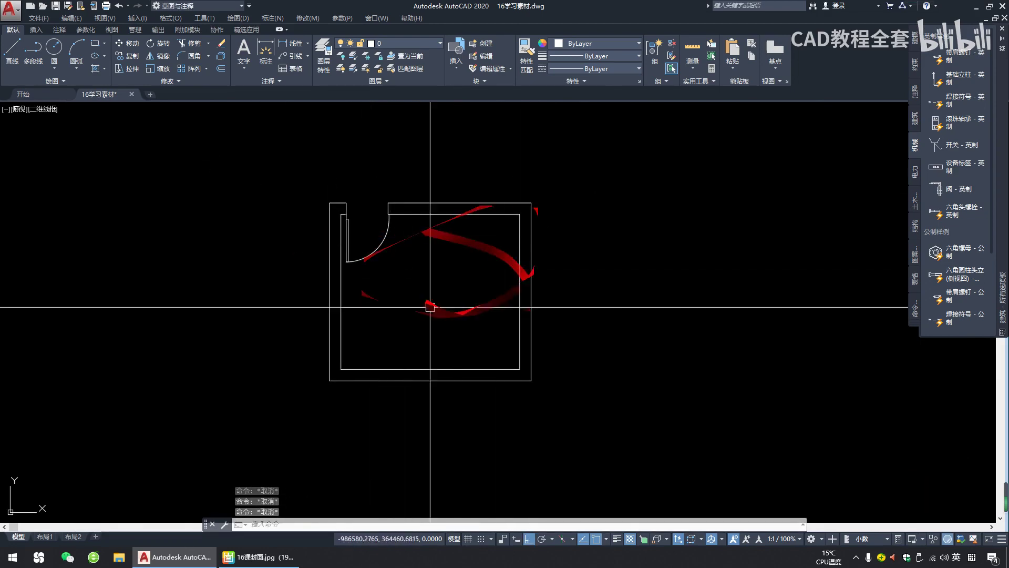
middle_drag(565, 296, 466, 285)
text(rec)
key(space)
click(498, 260)
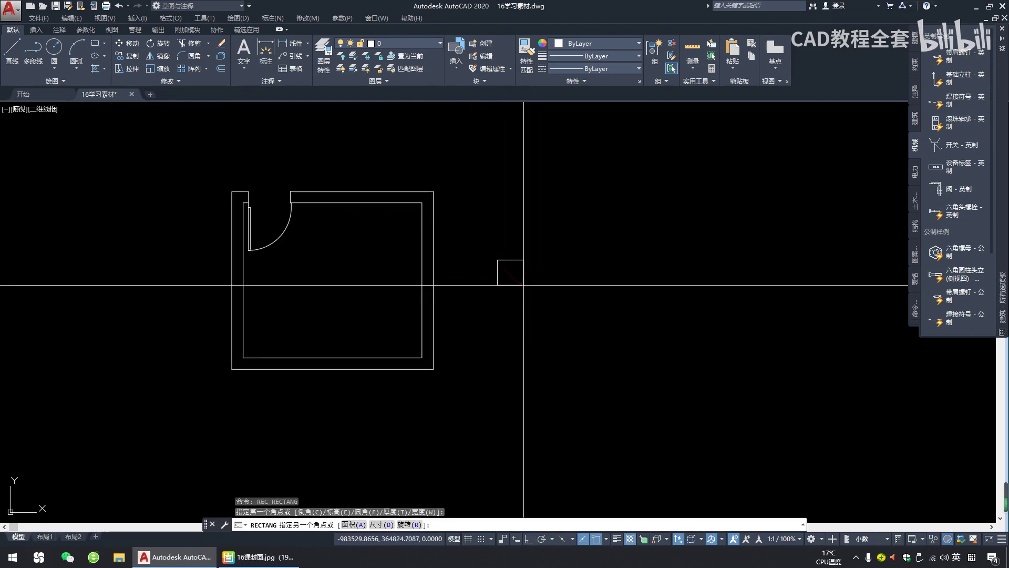
key(Escape)
key(Escape)
- Draw a vertical line in the copied room from the inner top wall to the inner bottom wall, near the side opposite the door
text(l)
key(Return)
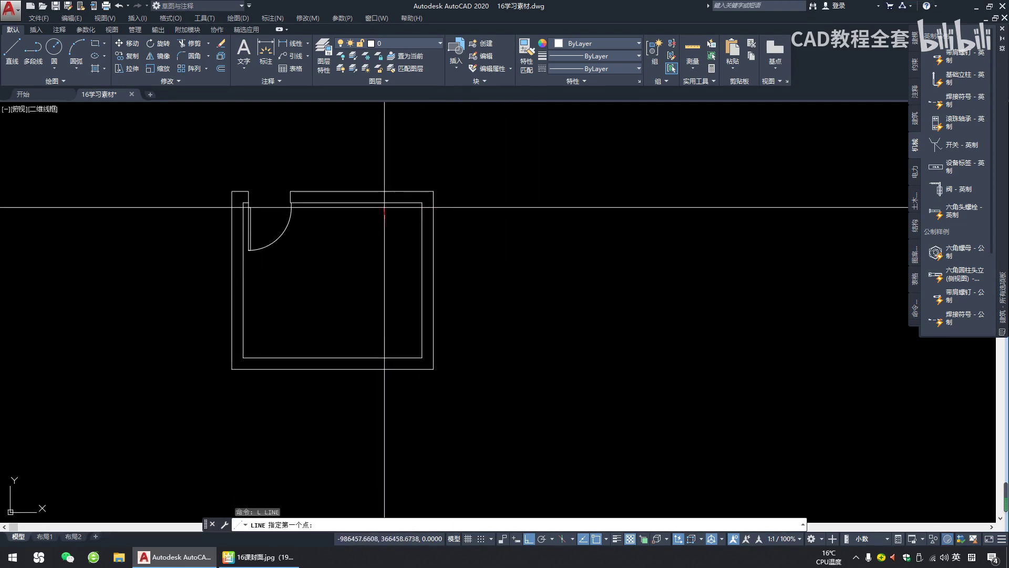
click(380, 201)
key(Escape)
key(Escape)
scroll(380, 239, up, 2)
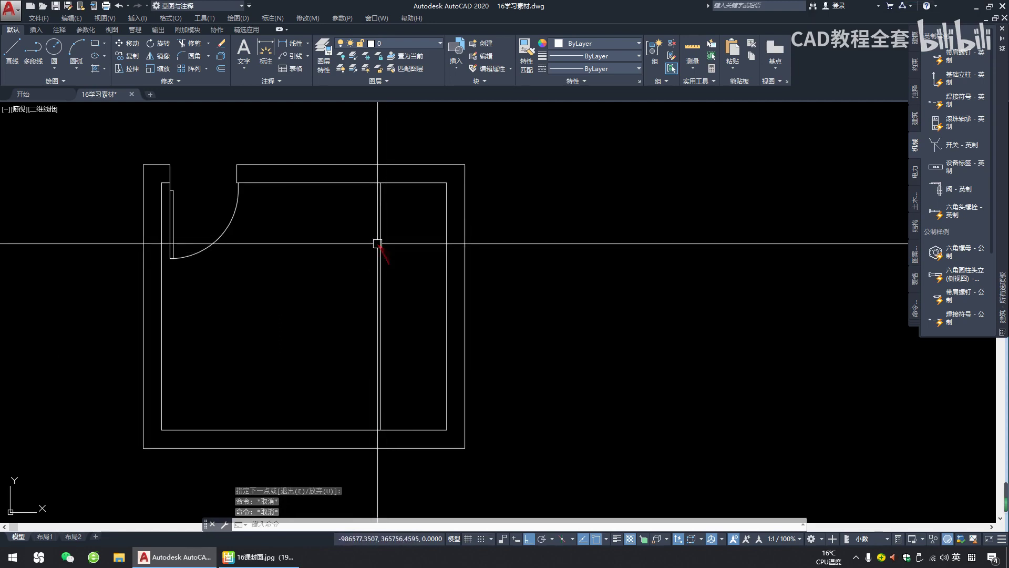
click(380, 260)
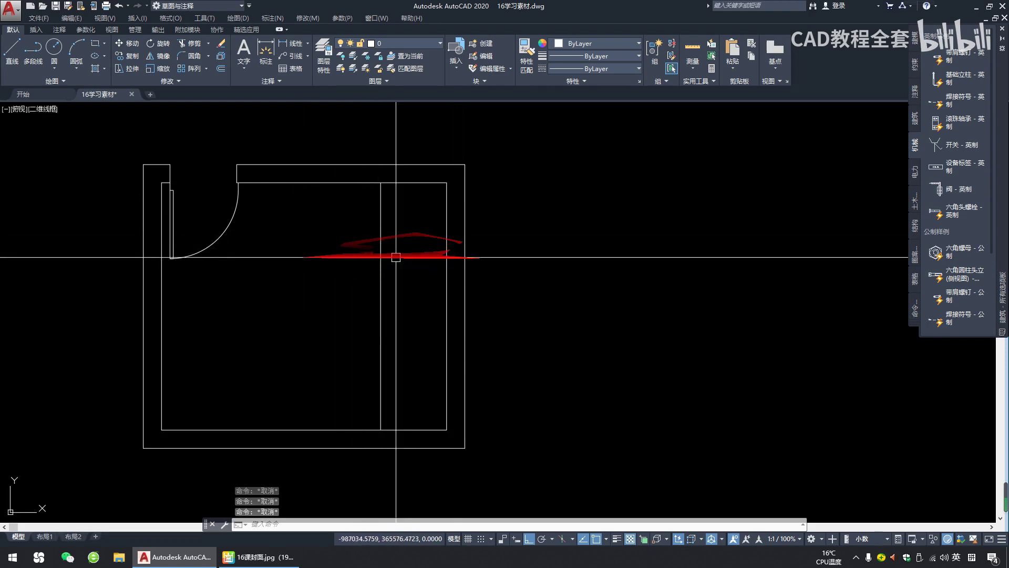
- Draw a short horizontal line across the upper part of the vertical line inside the room
text(l)
key(space)
click(320, 250)
click(416, 251)
key(space)
key(Escape)
- Copy the short horizontal line straight down to cross the lower part of the vertical line
click(414, 279)
click(385, 235)
text(co)
key(space)
click(414, 282)
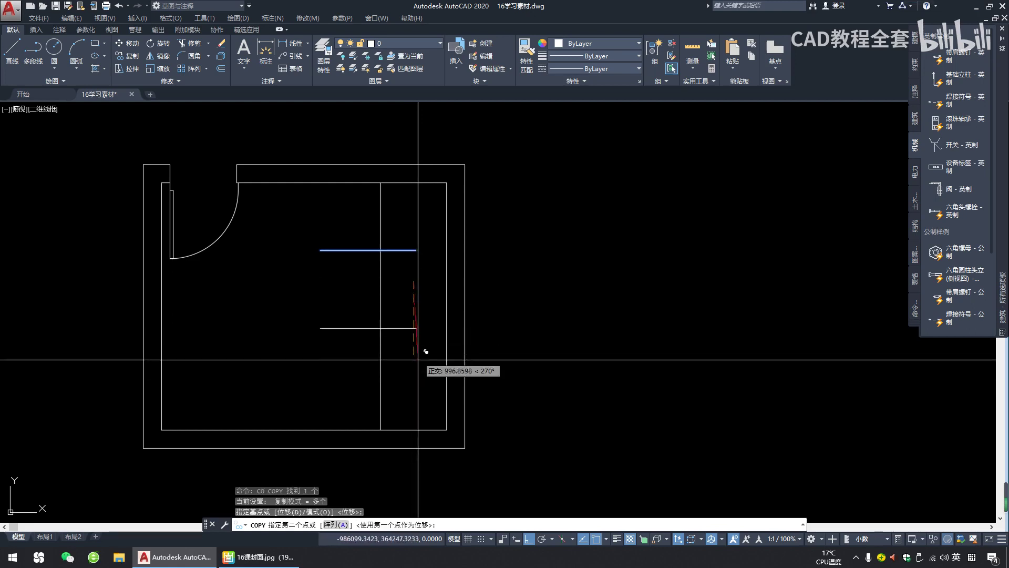
click(414, 395)
key(Escape)
- Erase the two short horizontal lines crossing the room's vertical line
key(ctrl+2)
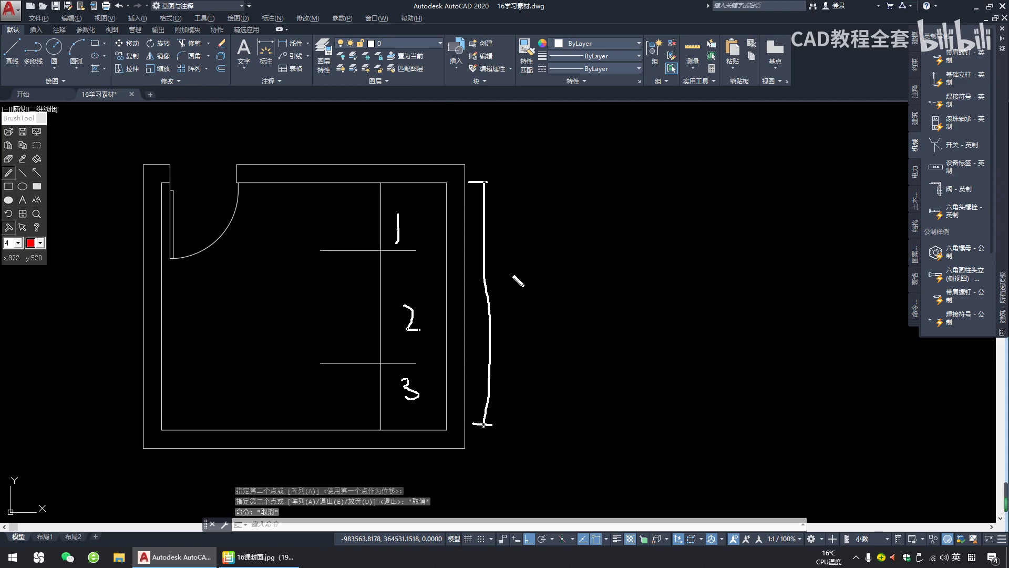
key(Escape)
key(Escape)
key(Escape)
click(409, 263)
click(391, 223)
key(Escape)
click(419, 392)
click(392, 218)
text(e)
key(space)
key(Escape)
key(Escape)
key(Escape)
- Dimension the inner length of the room's right wall, placing the dimension just outside the room
click(265, 53)
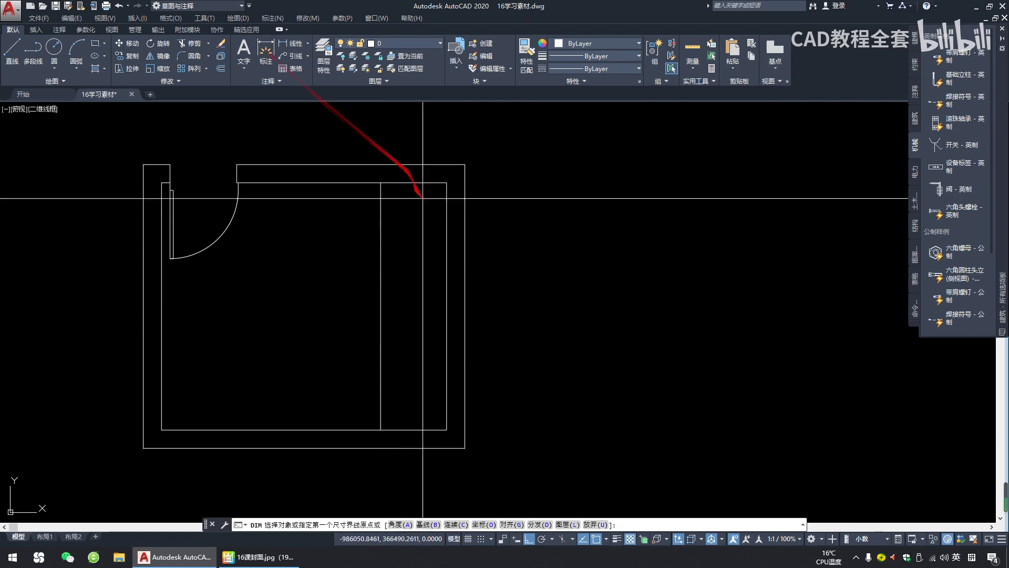
click(445, 183)
click(447, 430)
click(492, 418)
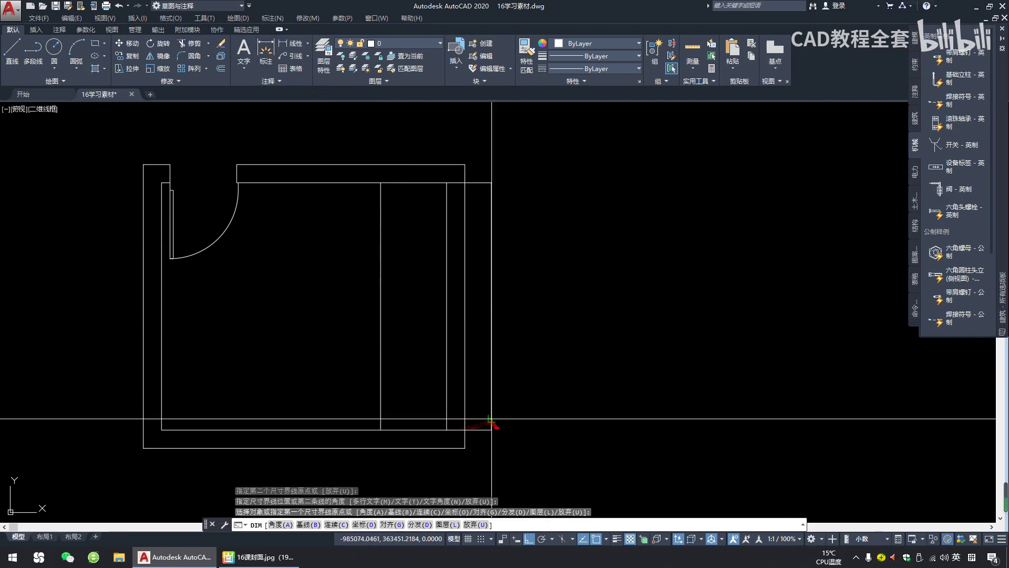
key(Escape)
key(Escape)
- Erase the dimension of the room's right wall
scroll(417, 270, up, 10)
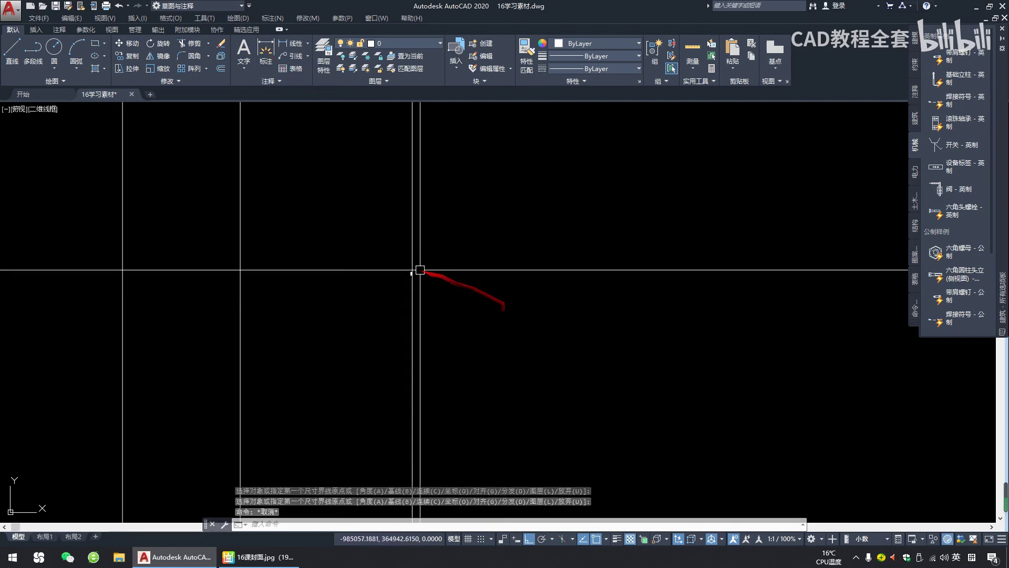
click(417, 354)
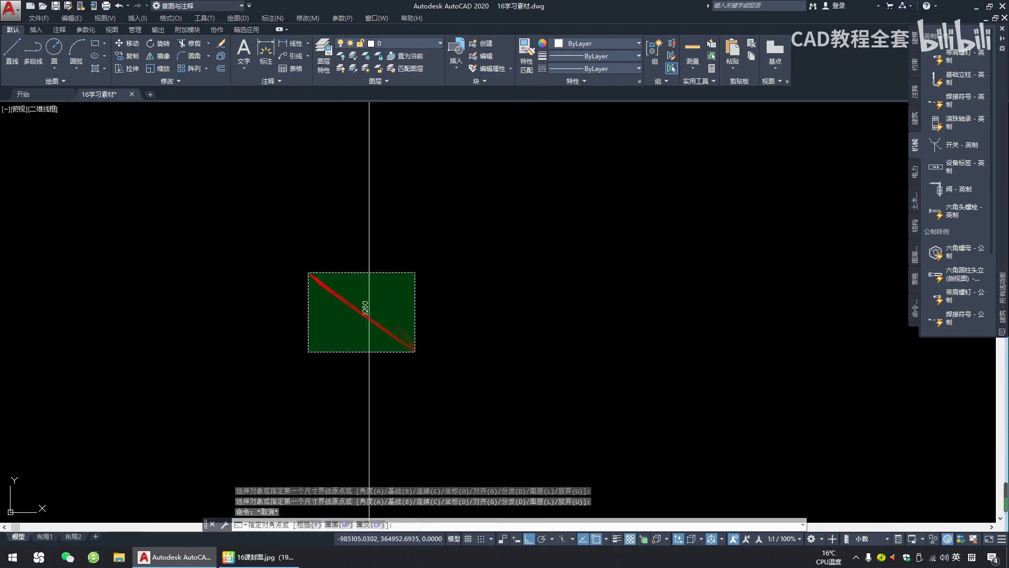
click(309, 272)
text(e)
key(space)
key(Escape)
key(Escape)
scroll(306, 293, down, 12)
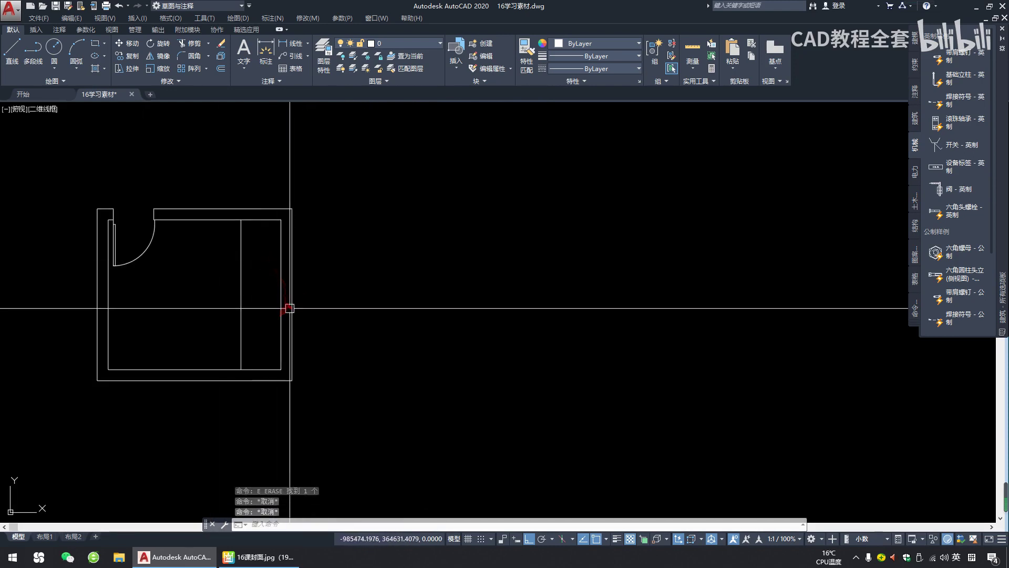
click(251, 219)
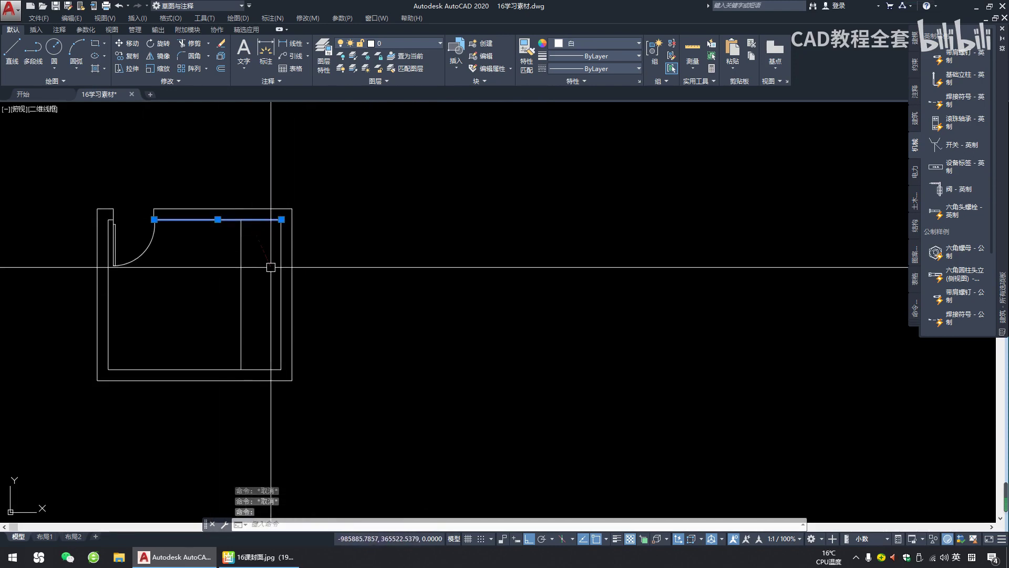
text(o)
key(Return)
click(326, 234)
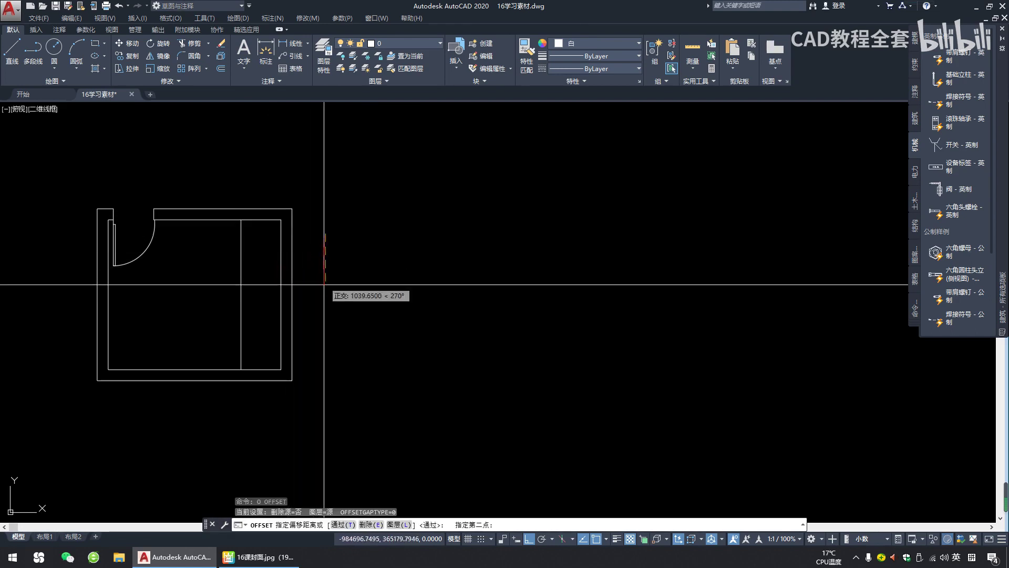
key(Escape)
key(Escape)
key(Escape)
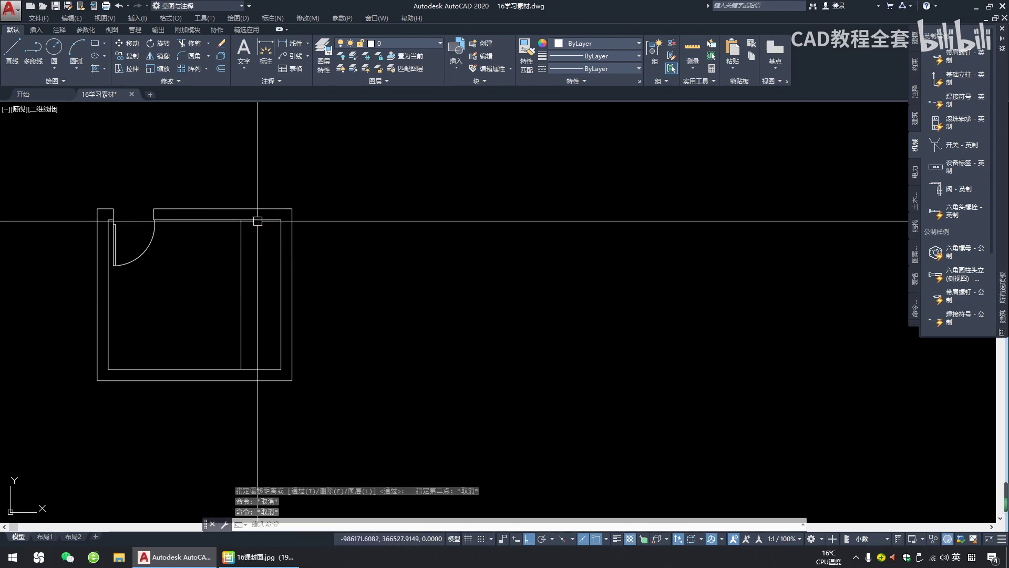
click(258, 221)
key(Escape)
key(Escape)
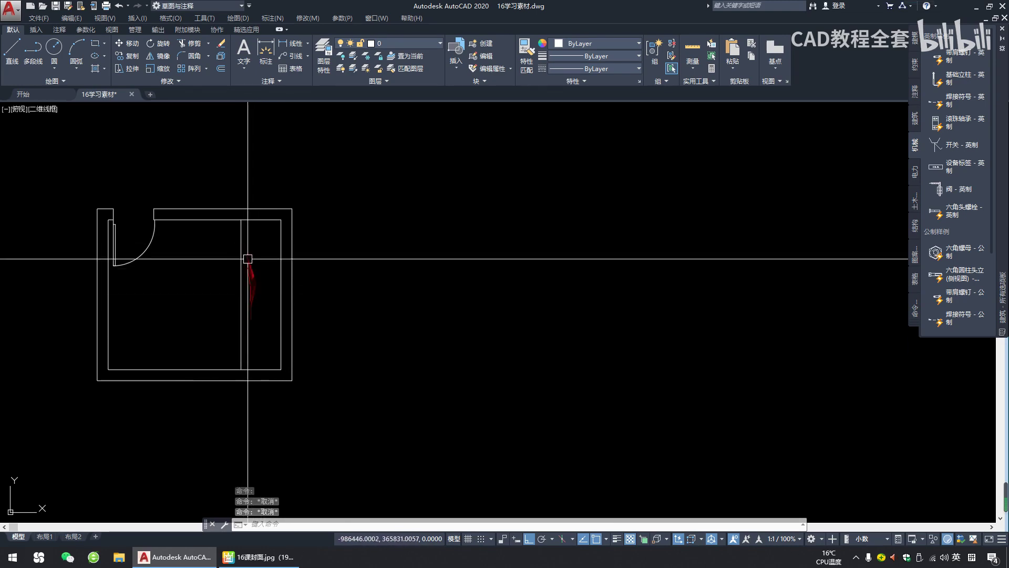
middle_drag(310, 284, 530, 261)
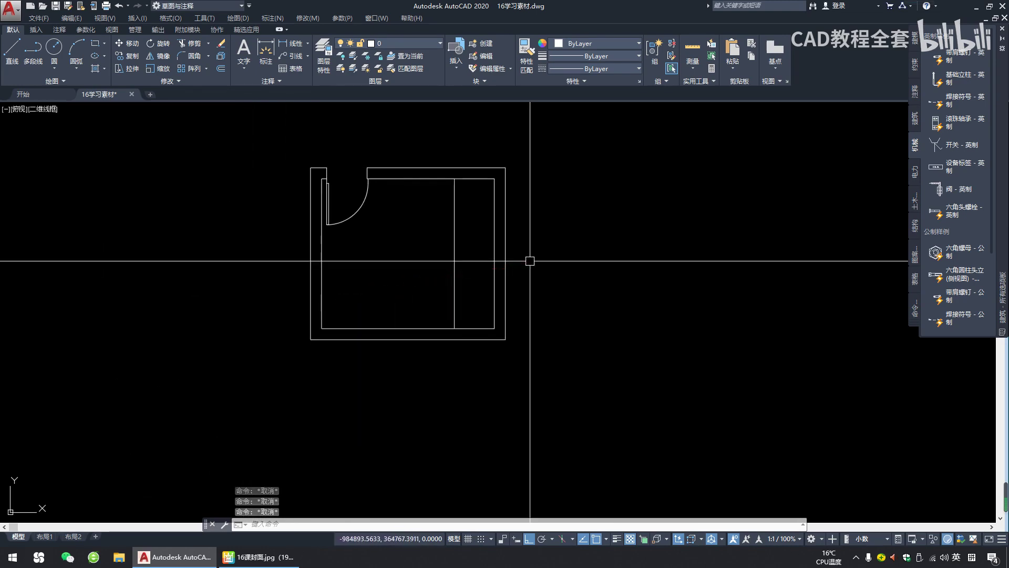
scroll(479, 253, up, 2)
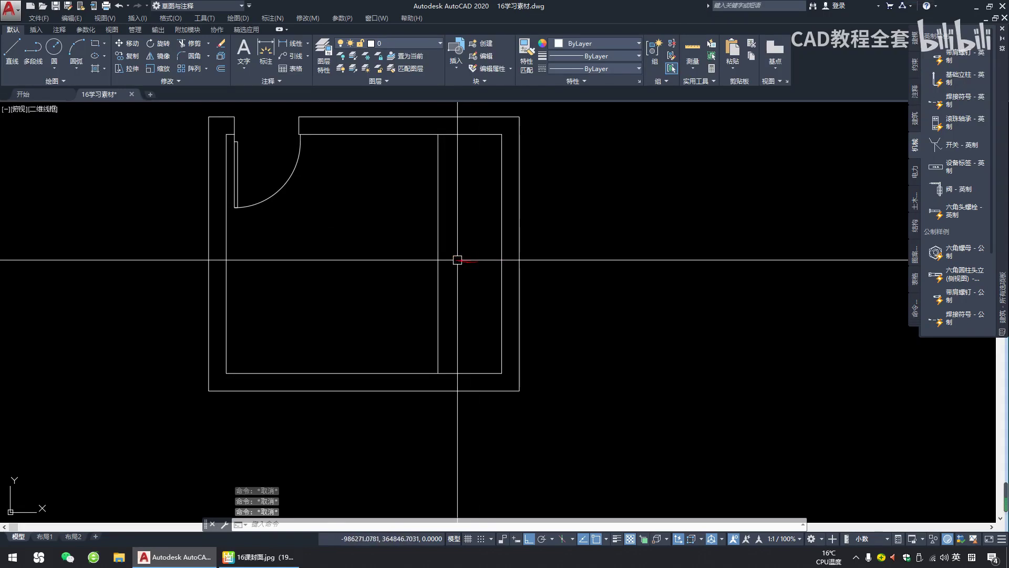